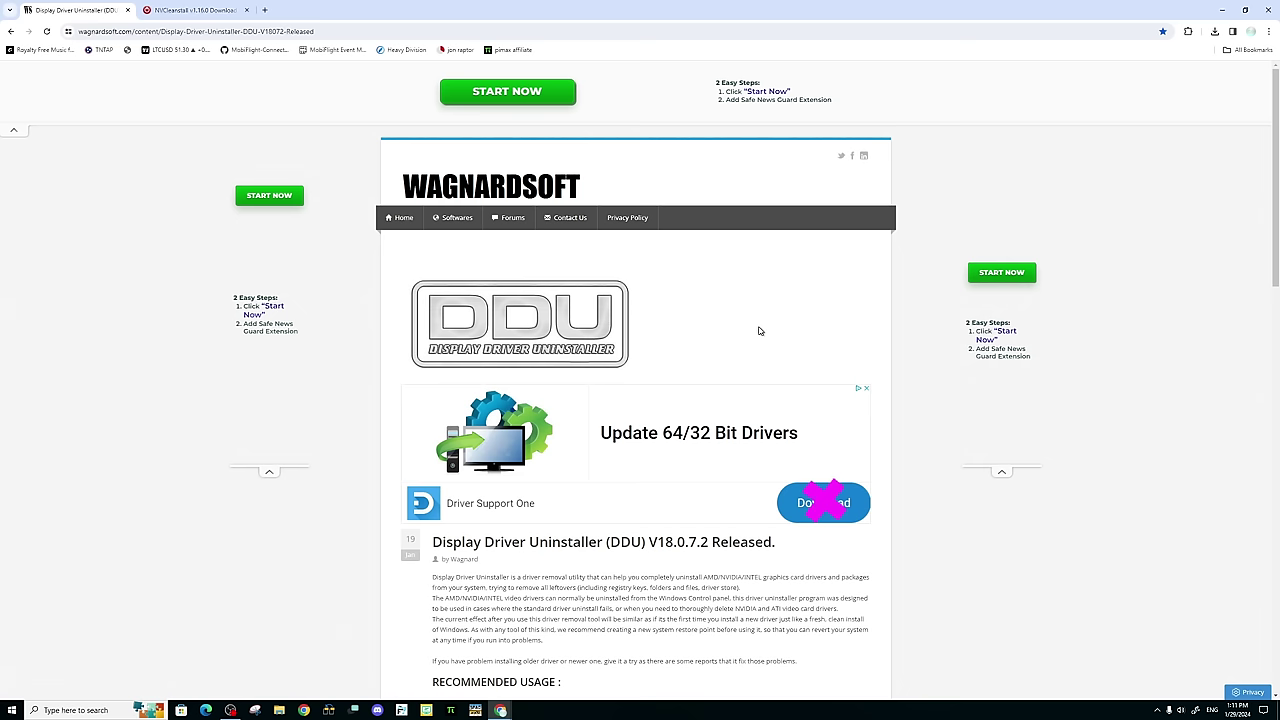
# Open the download and support page for Display Driver Uninstaller V18.0.7.2 and view its Portable and Installer download links.
pyautogui.scroll(-1, 692, 299)
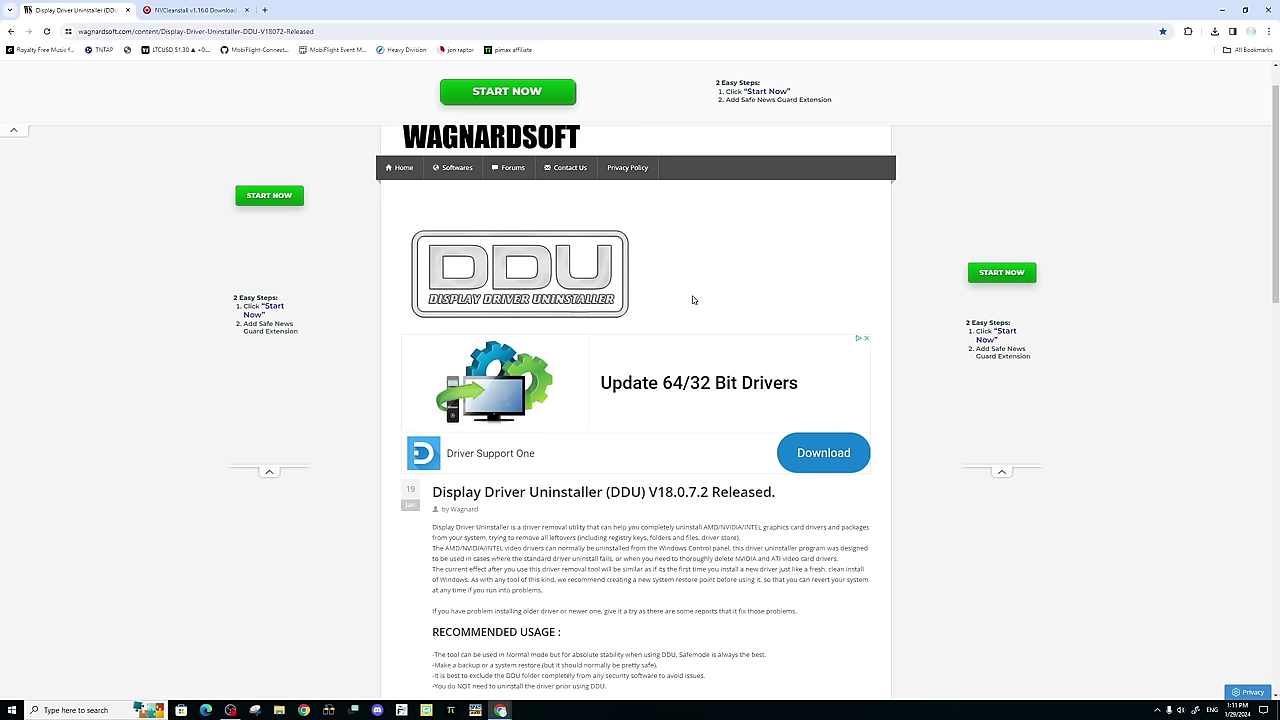
pyautogui.scroll(-10, 692, 299)
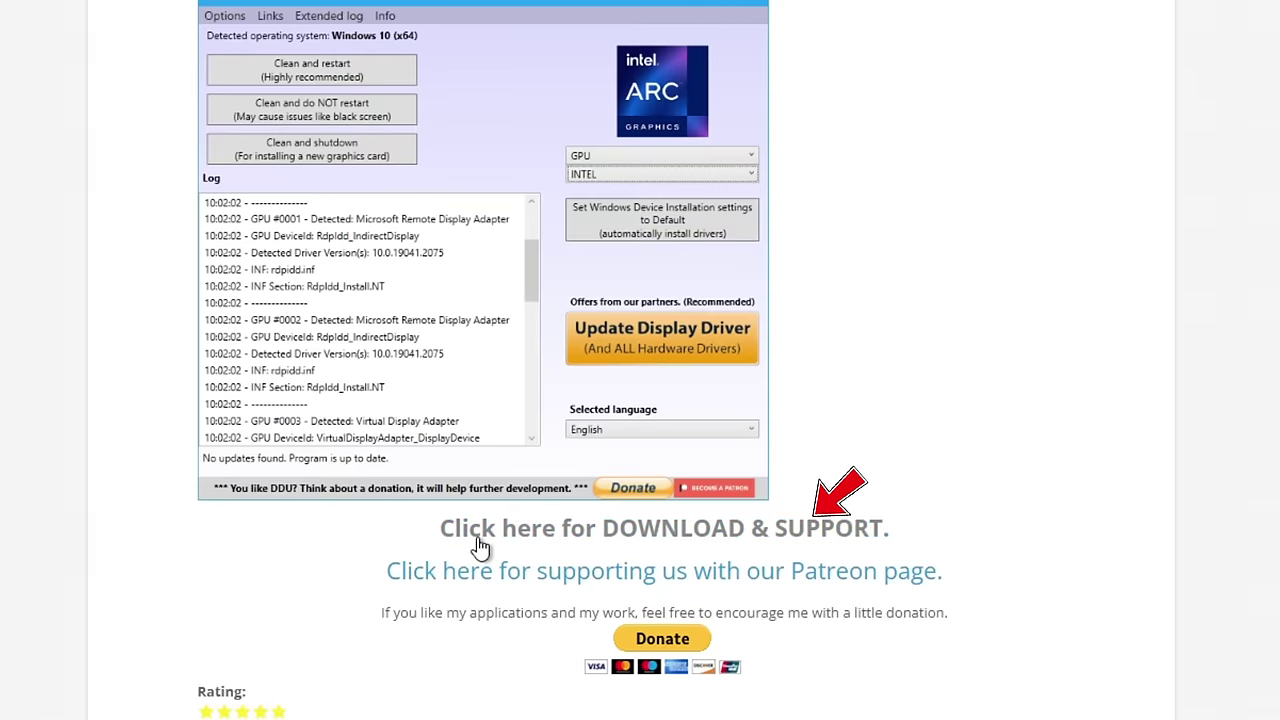
pyautogui.click(480, 545)
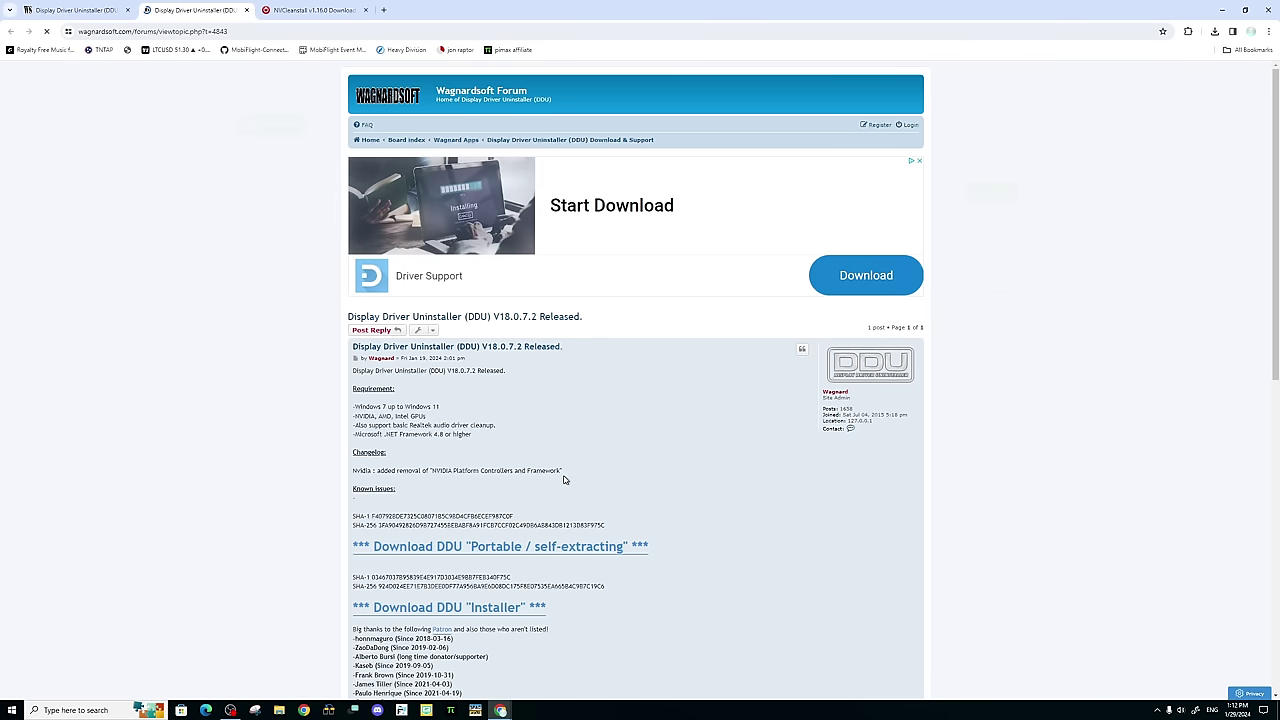
pyautogui.scroll(-1, 564, 470)
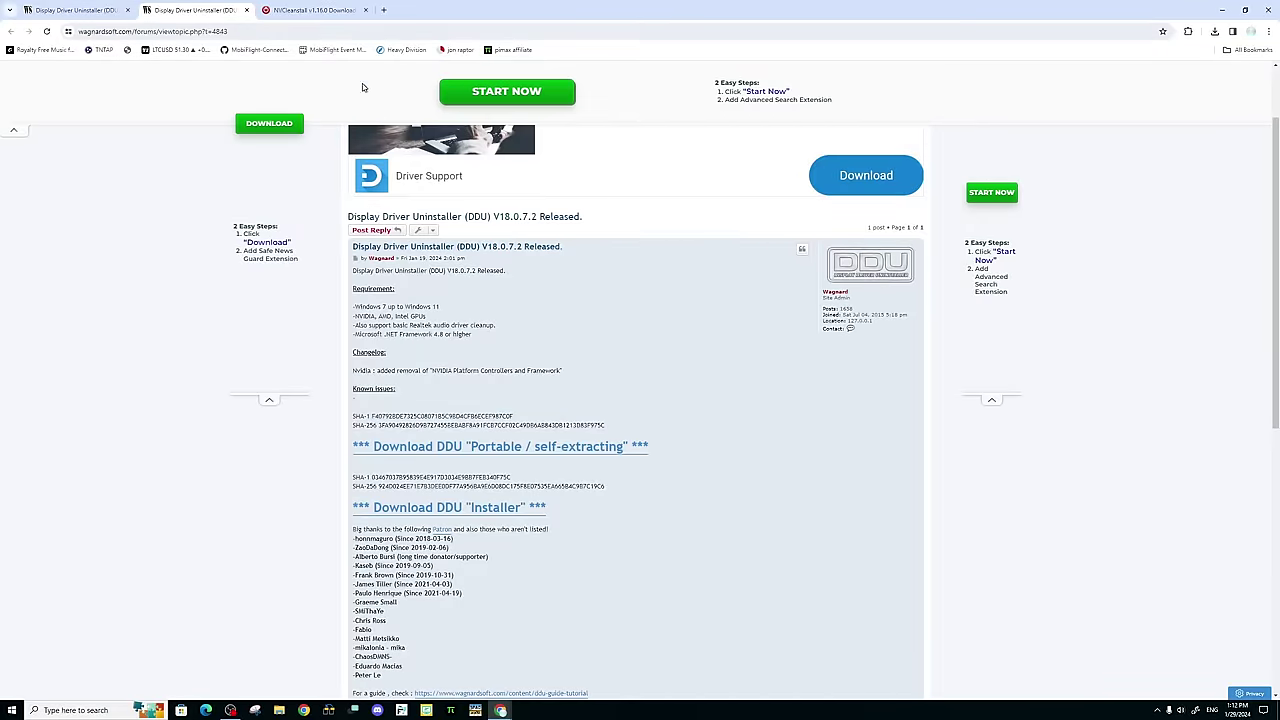
# Download NVCleanstall v1.16.0 from TechPowerUp using the US-5 server.
pyautogui.click(314, 10)
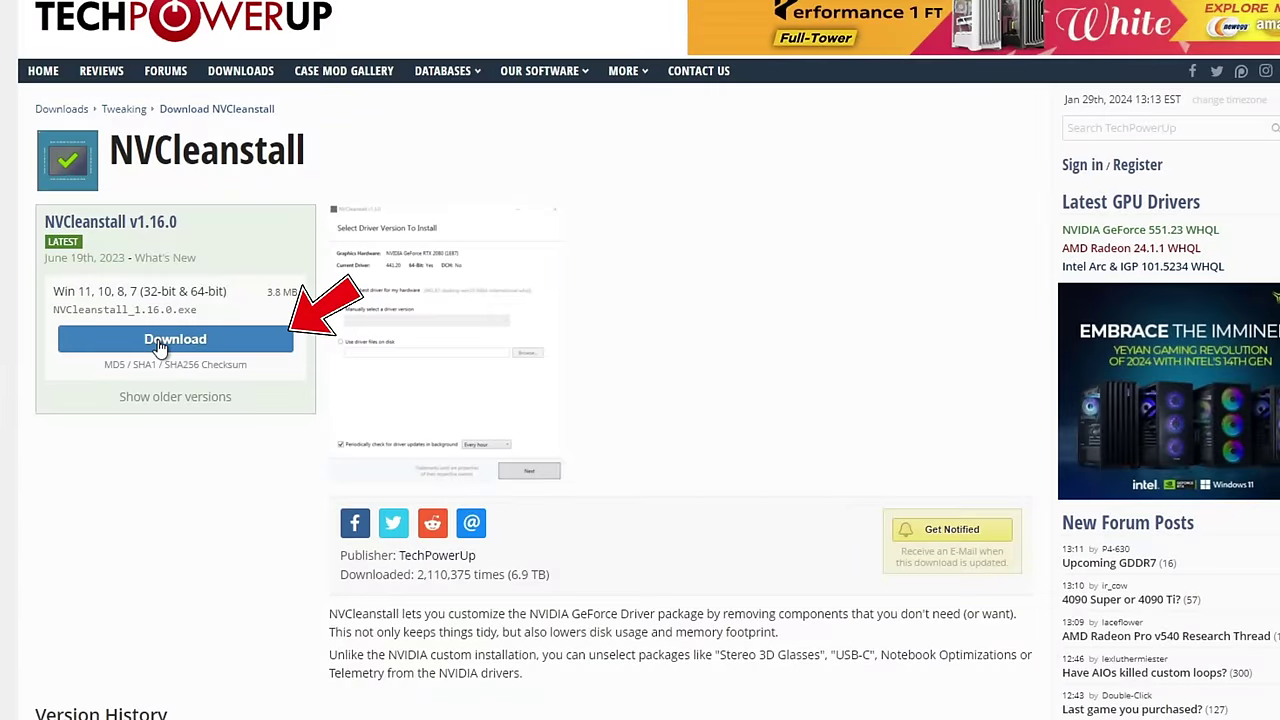
pyautogui.click(160, 341)
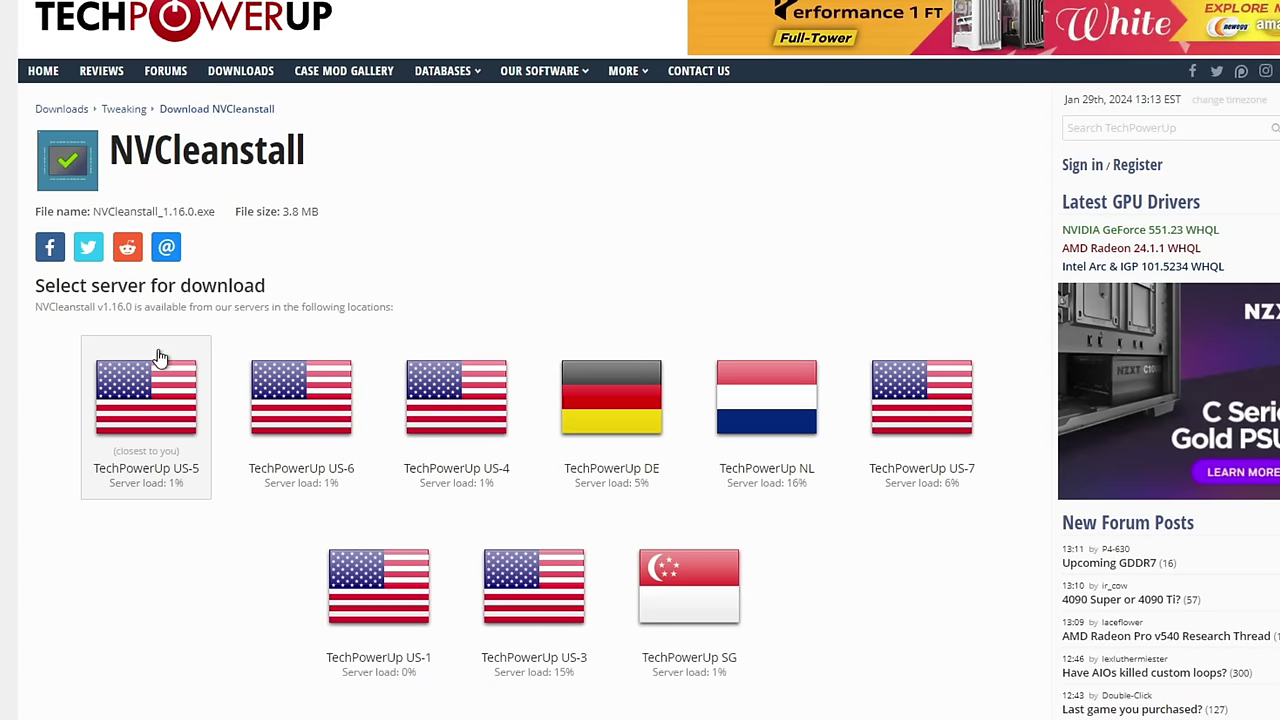
pyautogui.click(157, 414)
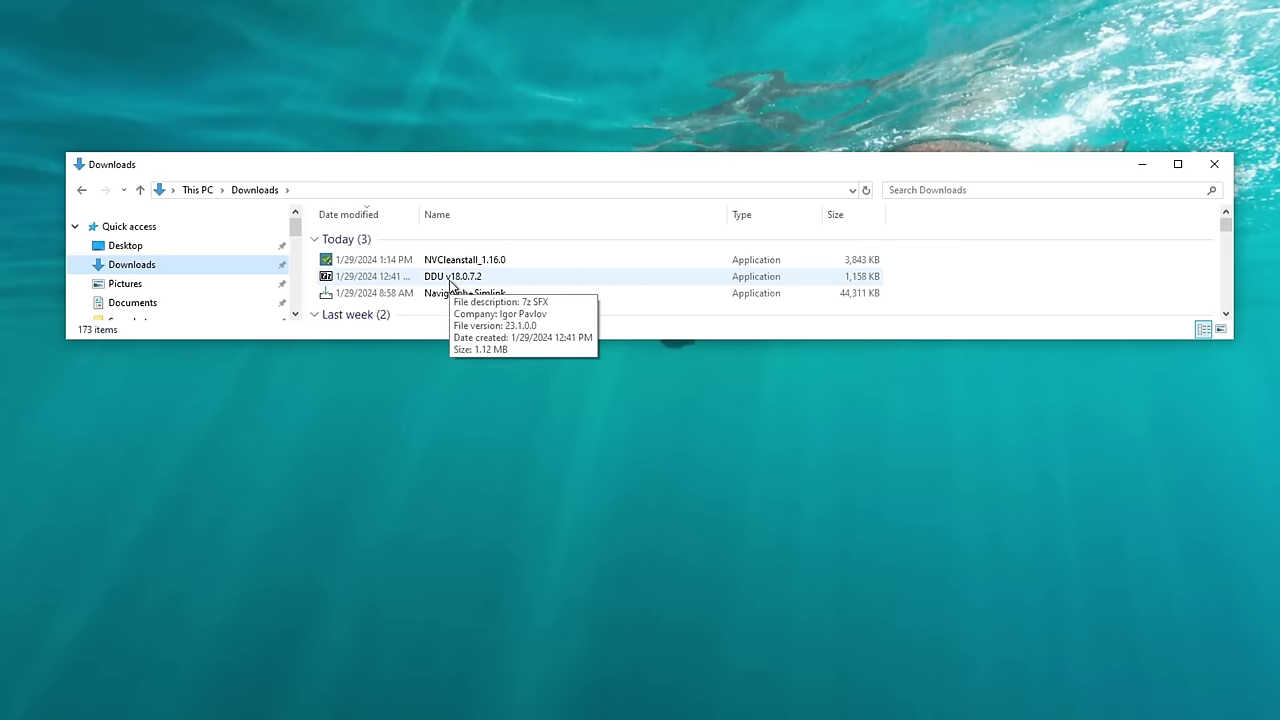
# Run the DDU v18.0.7.2 self-extracting archive from the Downloads folder and extract it to the Desktop.
pyautogui.doubleClick(450, 279)
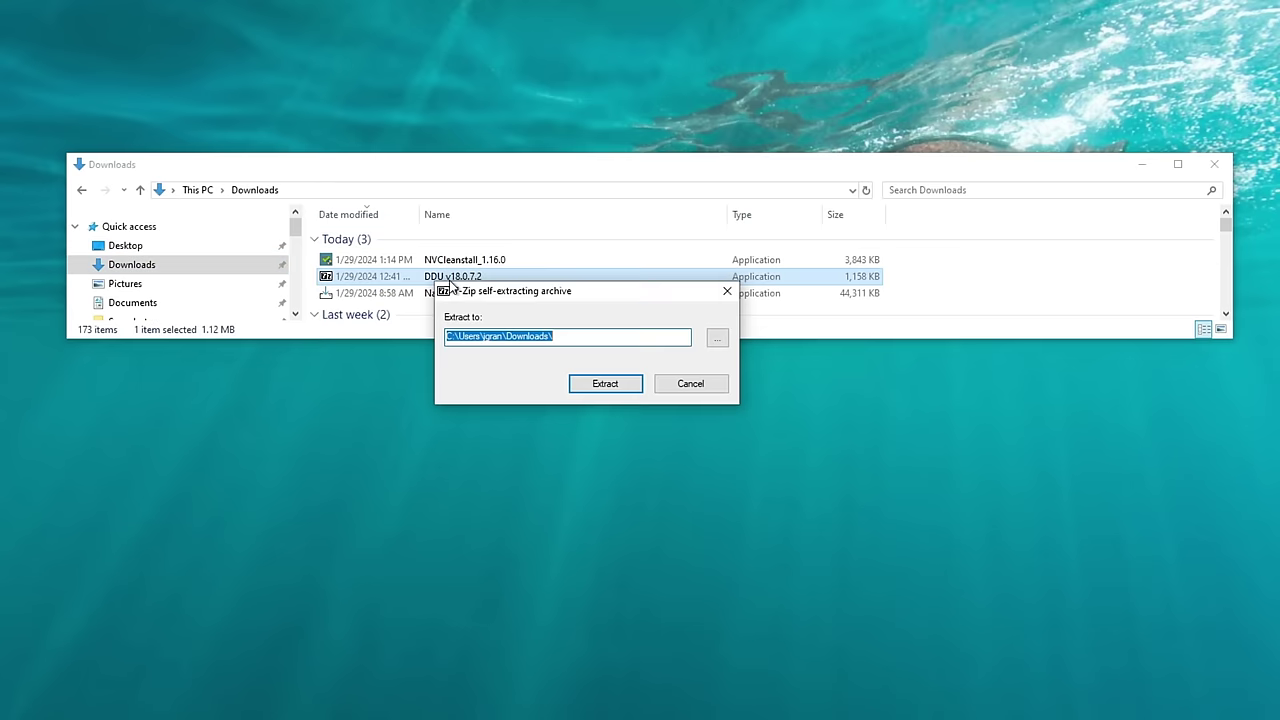
pyautogui.click(561, 337)
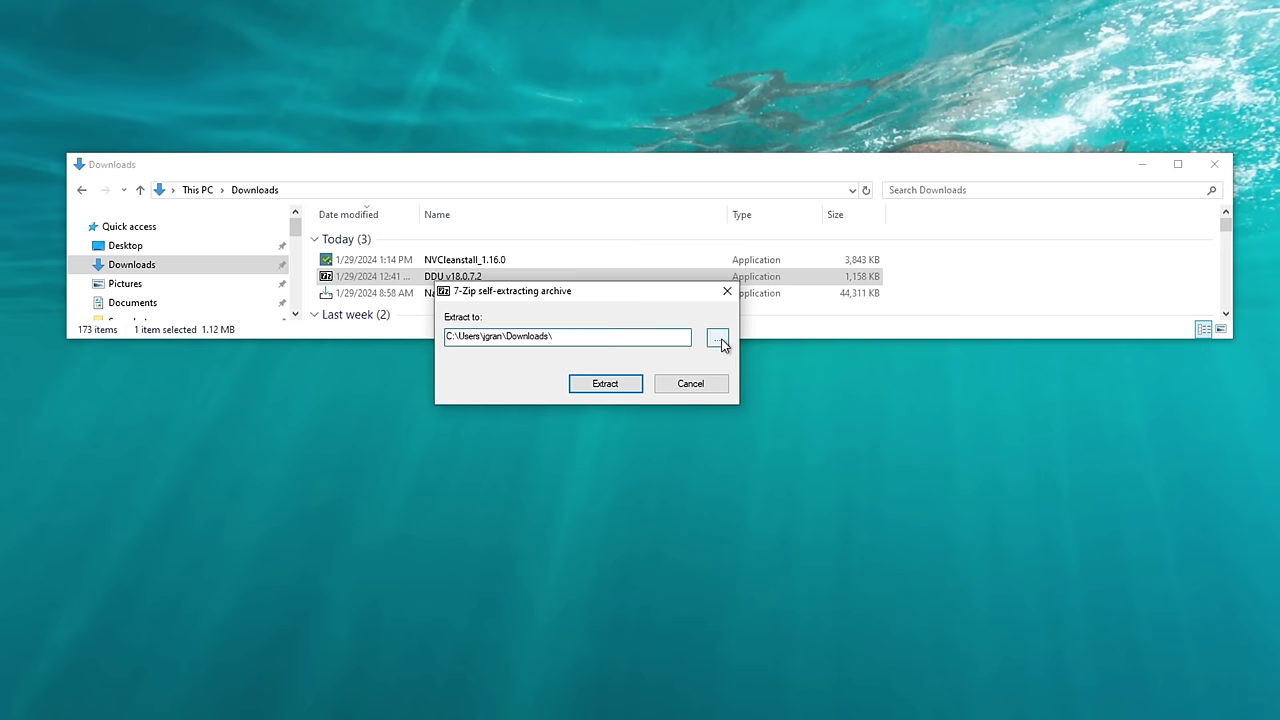
pyautogui.click(721, 341)
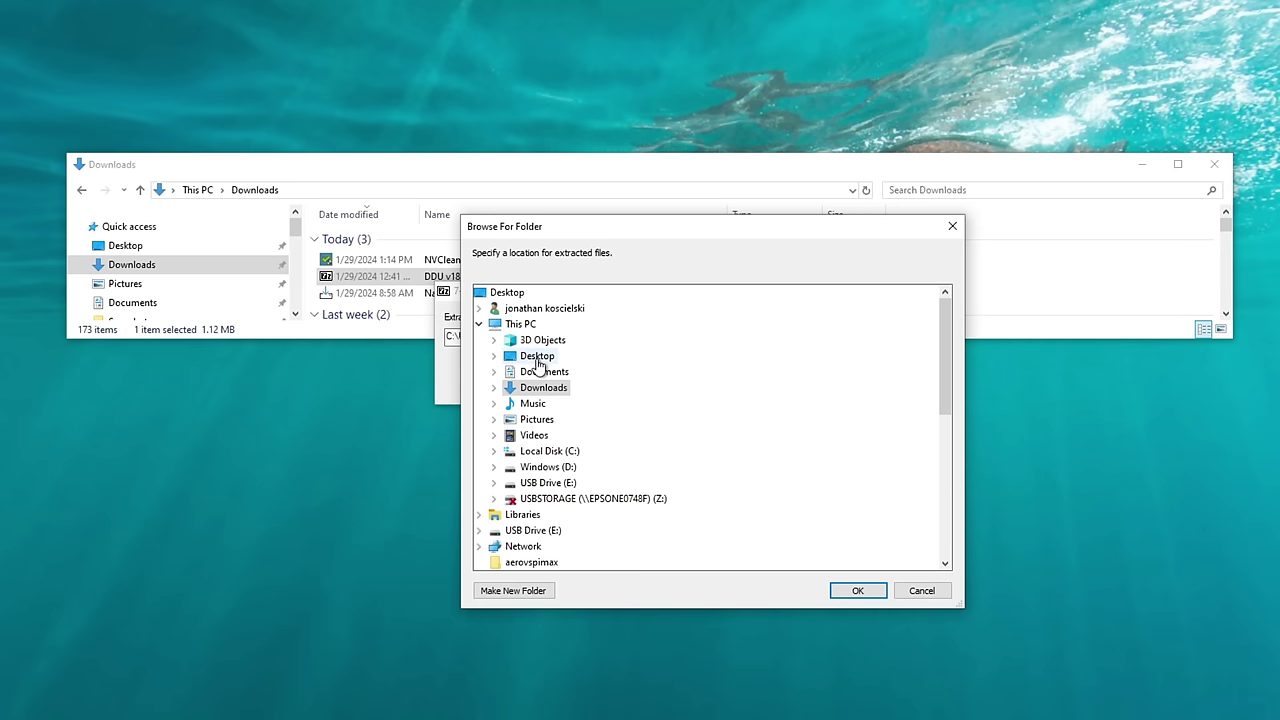
pyautogui.click(536, 356)
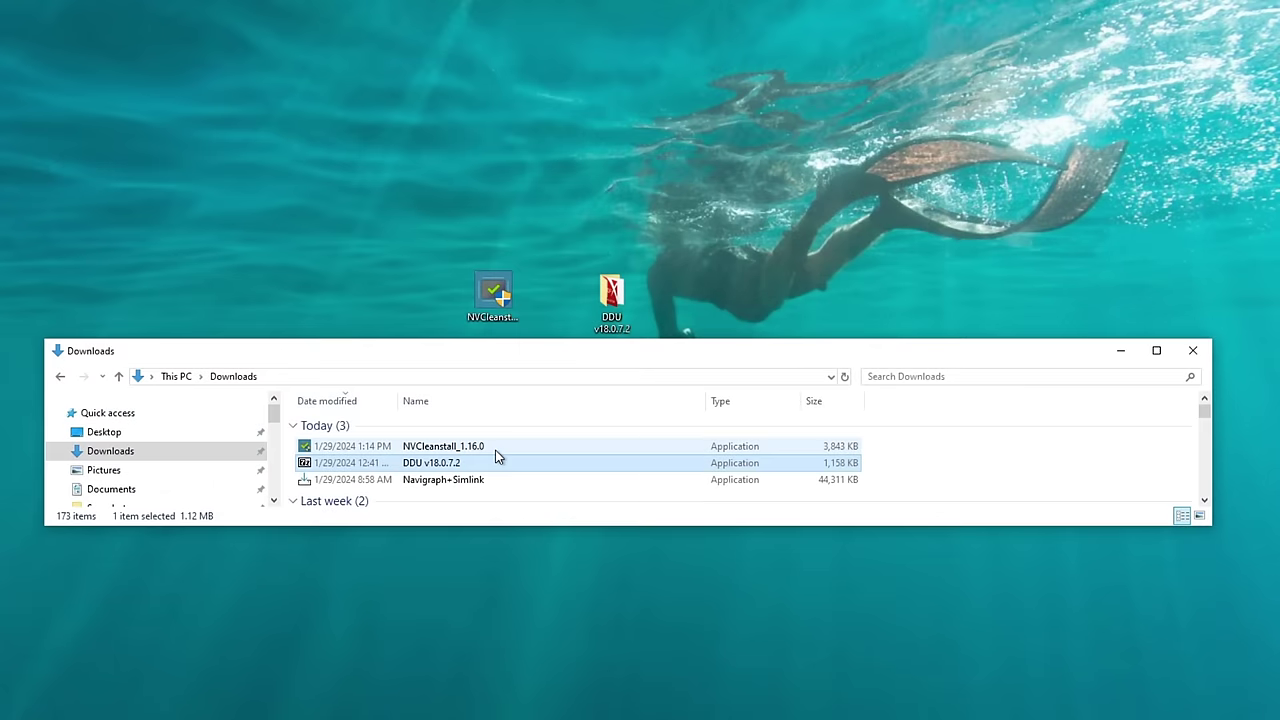
# Launch NVCleanstall_1.16.0 from the Downloads folder to view its start page, and close it.
pyautogui.click(497, 452)
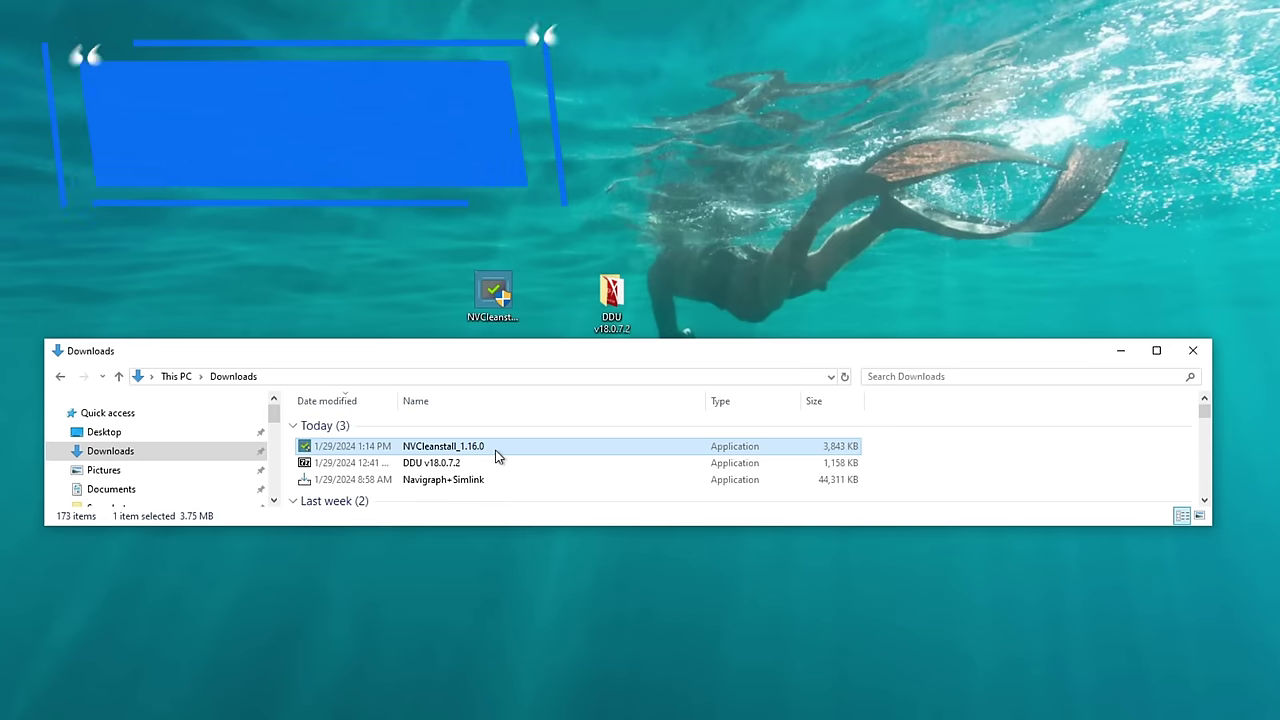
pyautogui.doubleClick(497, 452)
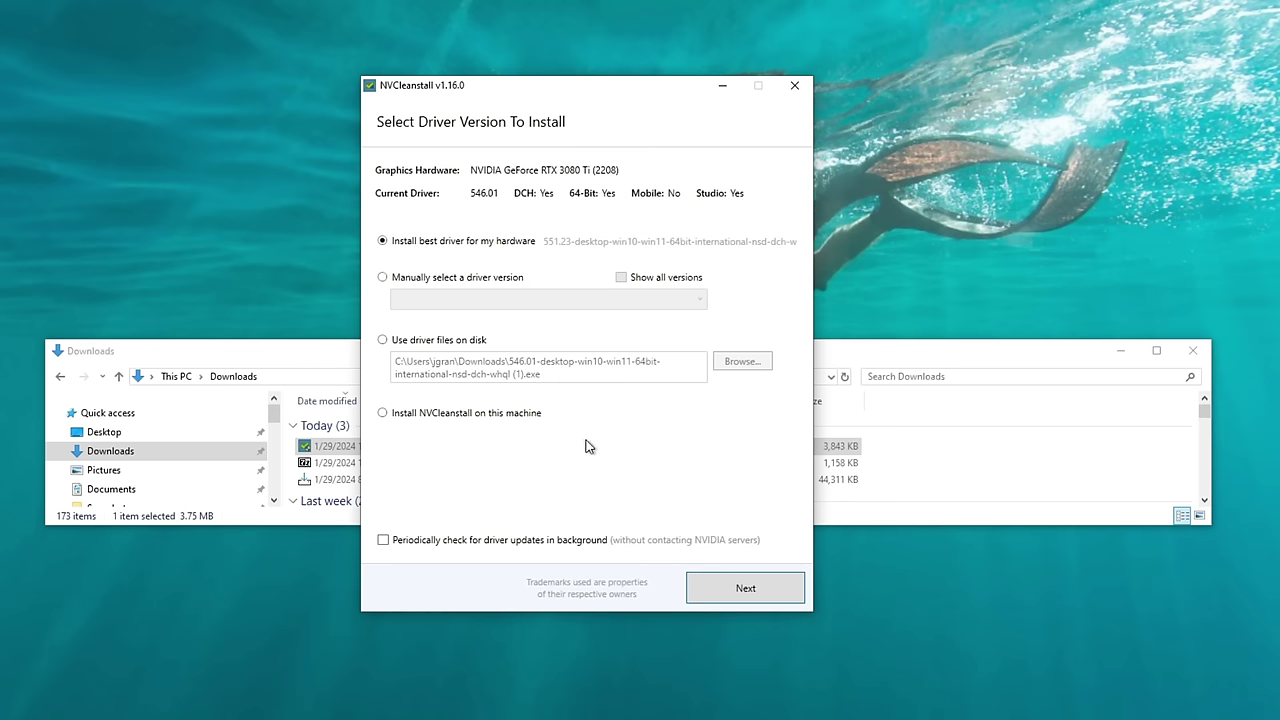
pyautogui.click(794, 85)
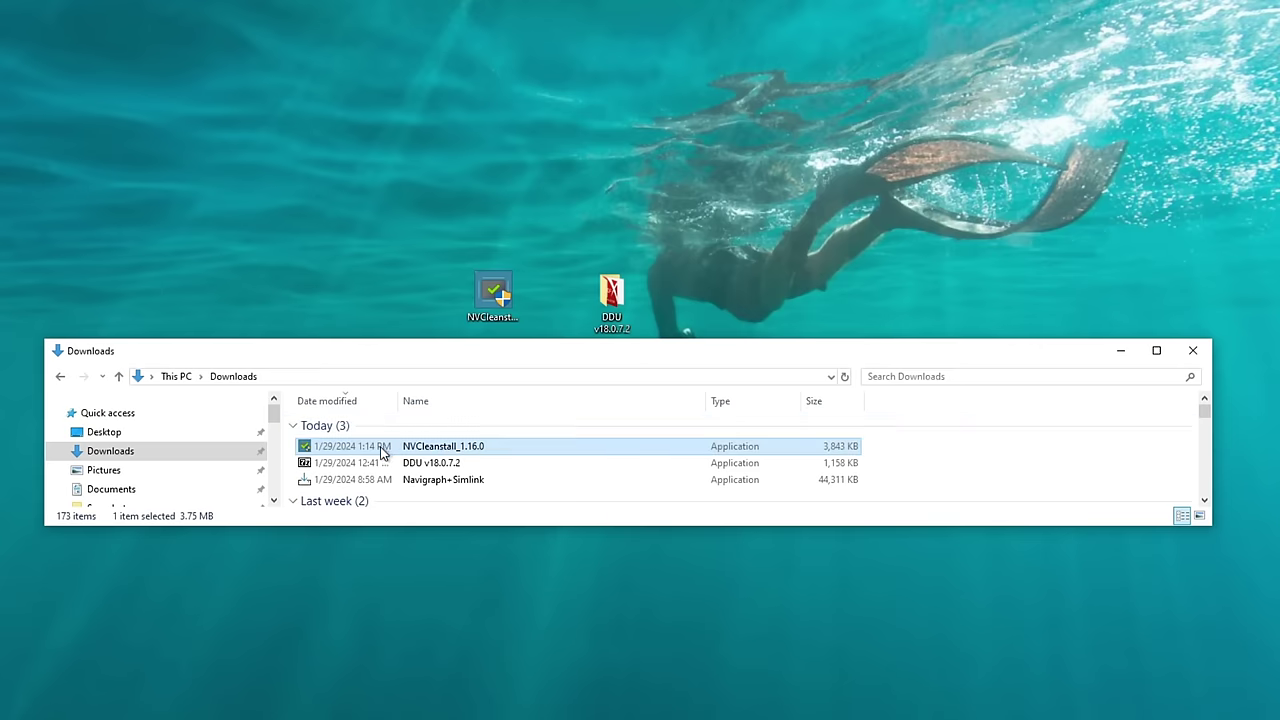
# Try to move the NVCleanstall_1.16.0 file from the Downloads folder onto the desktop.
pyautogui.moveTo(386, 452); pyautogui.dragTo(441, 180)
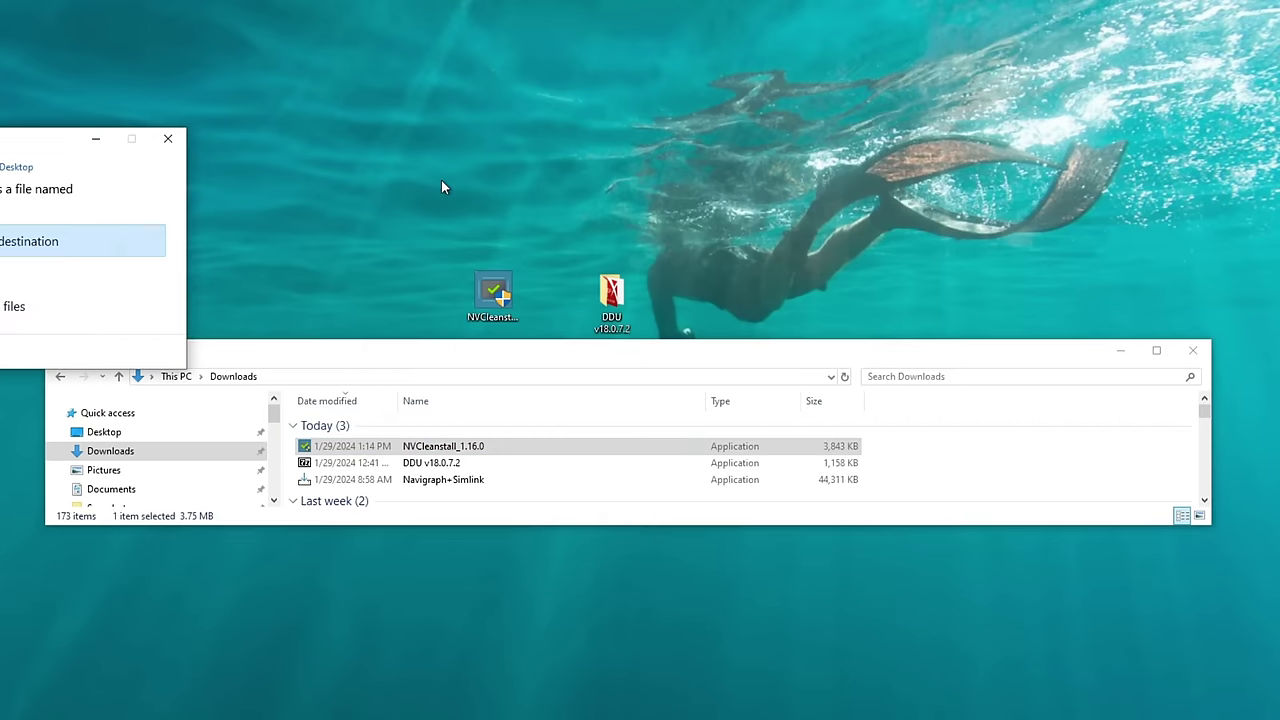
pyautogui.click(168, 138)
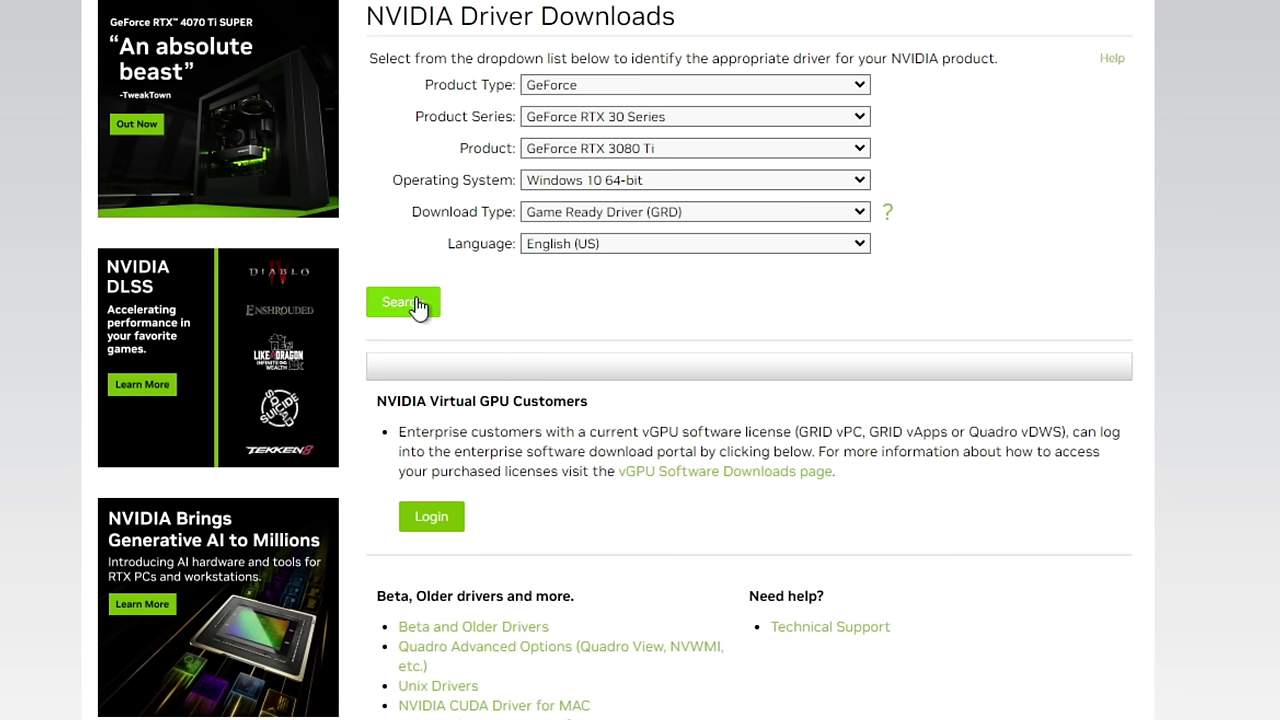
# View the download types offered for the GeForce RTX 3080 Ti and keep Game Ready Driver (GRD).
pyautogui.click(661, 211)
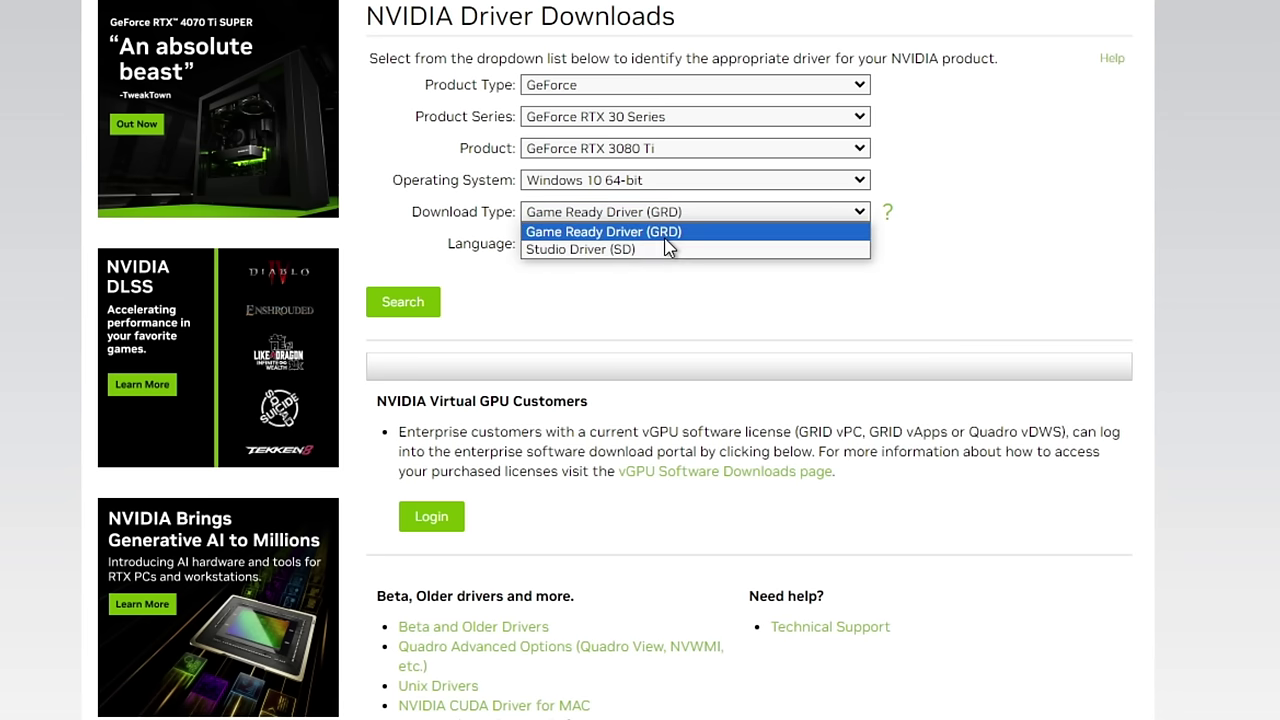
pyautogui.click(664, 236)
pyautogui.click(670, 306)
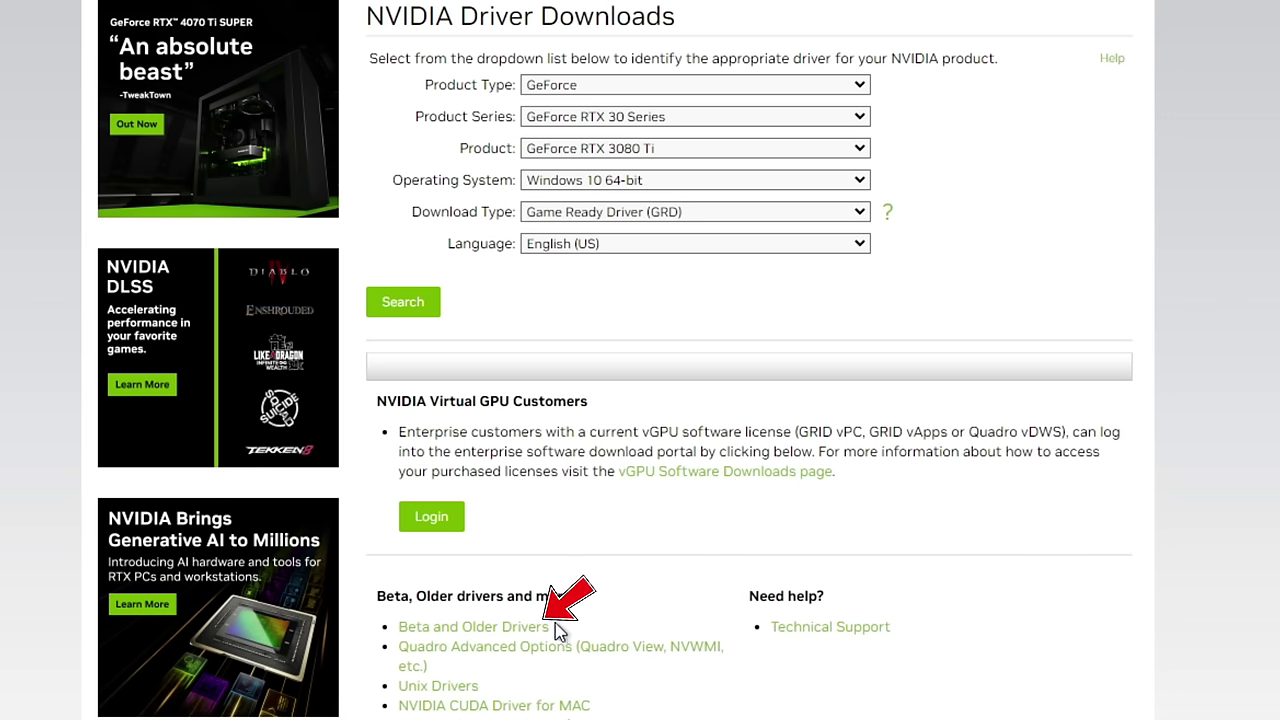
# Open NVIDIA's Beta and Older Drivers search and search for GeForce RTX 3080 Ti DCH drivers for Windows 10 64-bit.
pyautogui.click(492, 630)
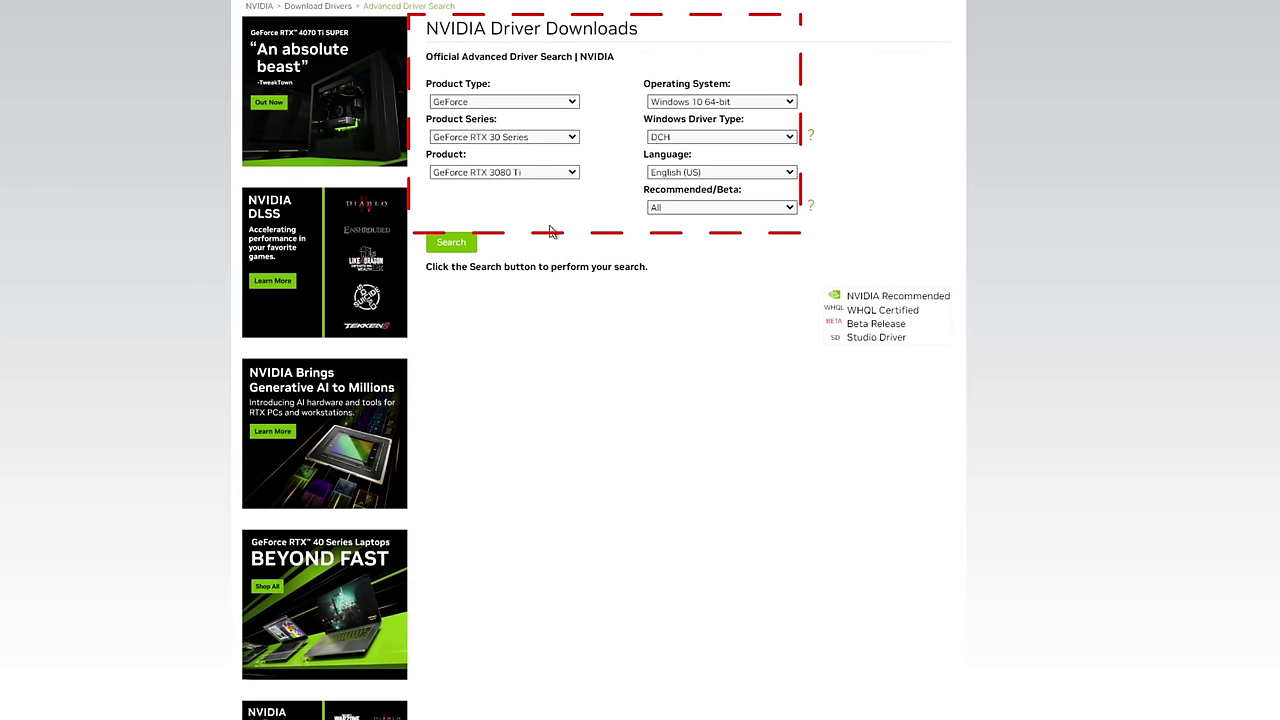
pyautogui.click(449, 250)
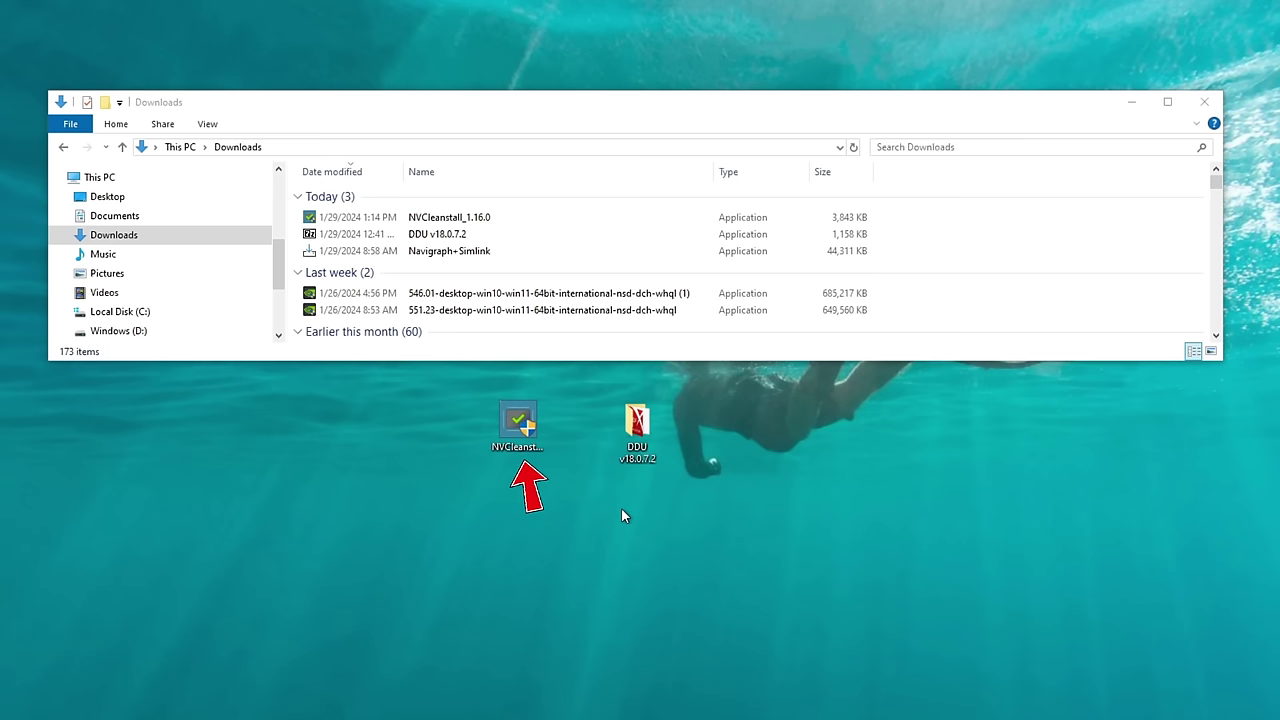
# Launch NVCleanstall from the desktop and load the 546.01-desktop-win10-win11-64bit-international-nsd-dch-whql (1) installer as driver files on disk.
pyautogui.doubleClick(516, 448)
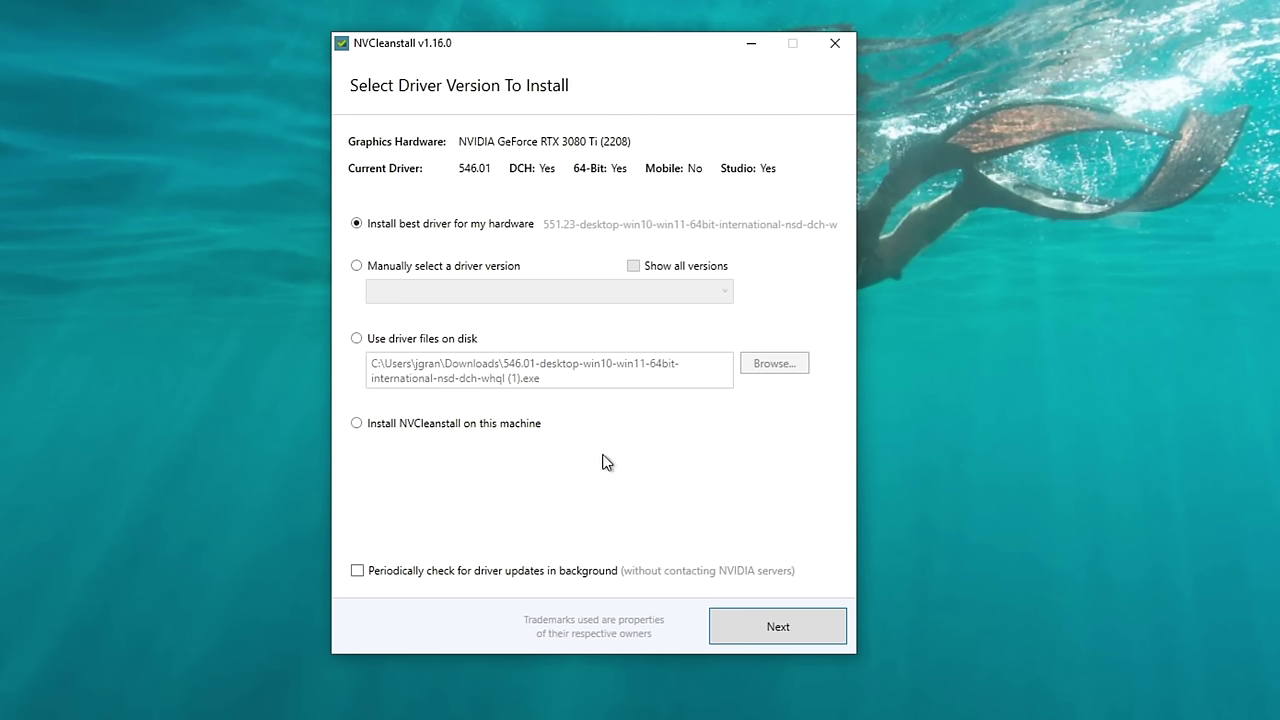
pyautogui.click(357, 339)
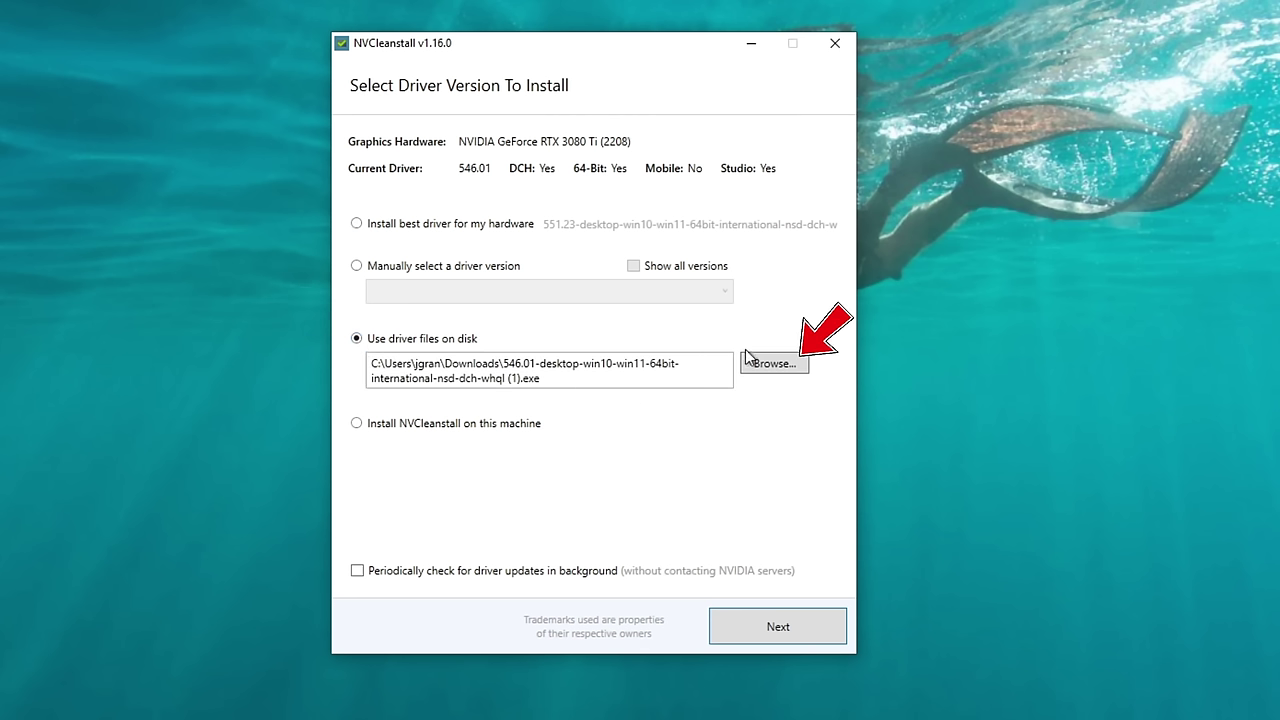
pyautogui.click(786, 364)
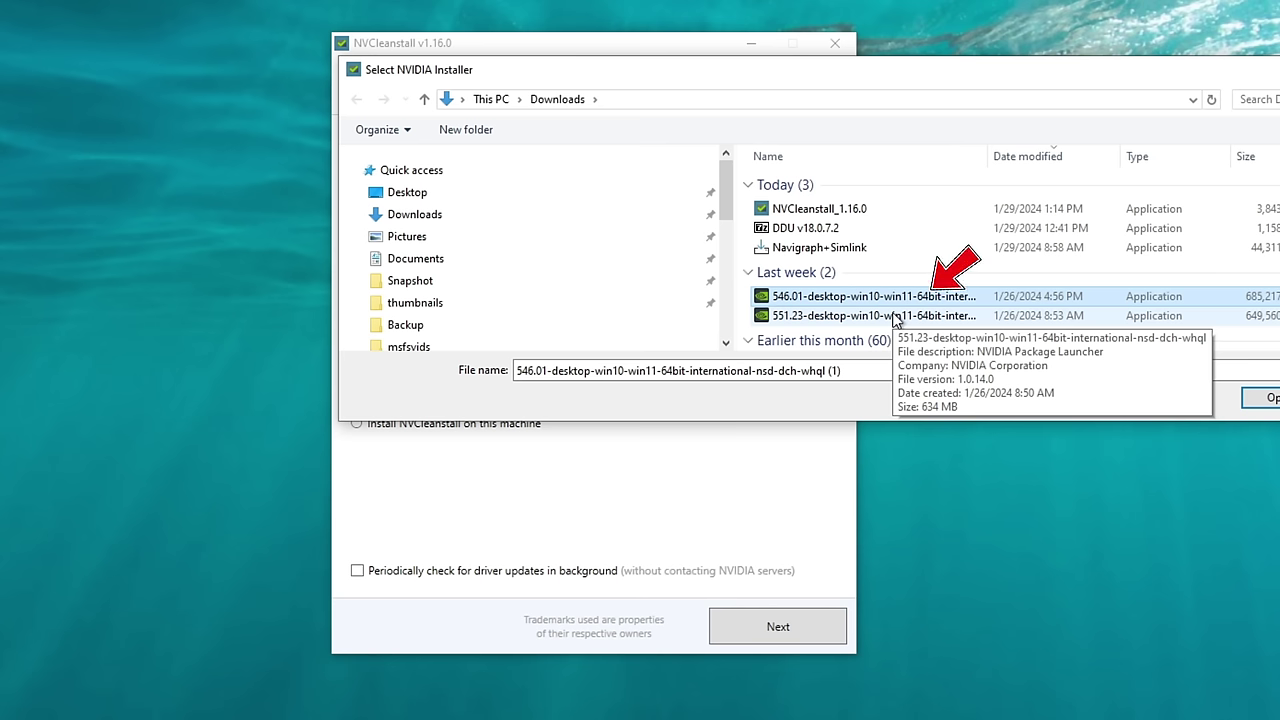
pyautogui.doubleClick(960, 298)
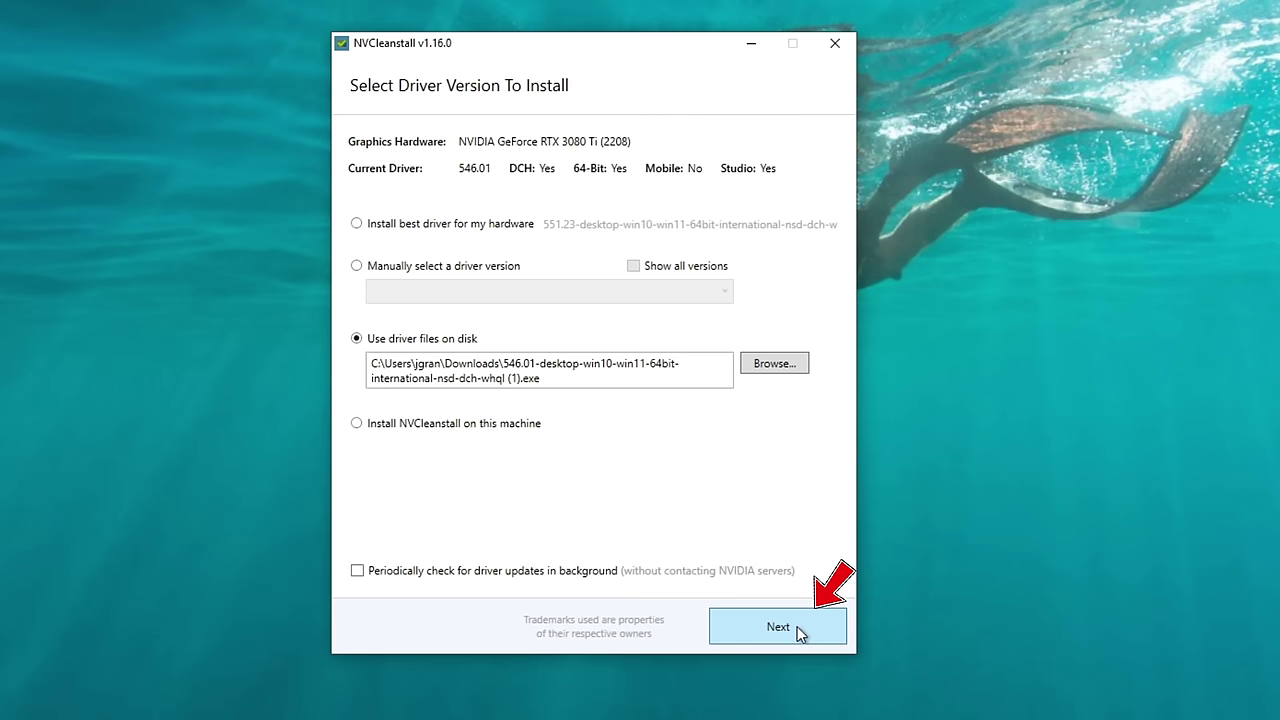
pyautogui.click(800, 634)
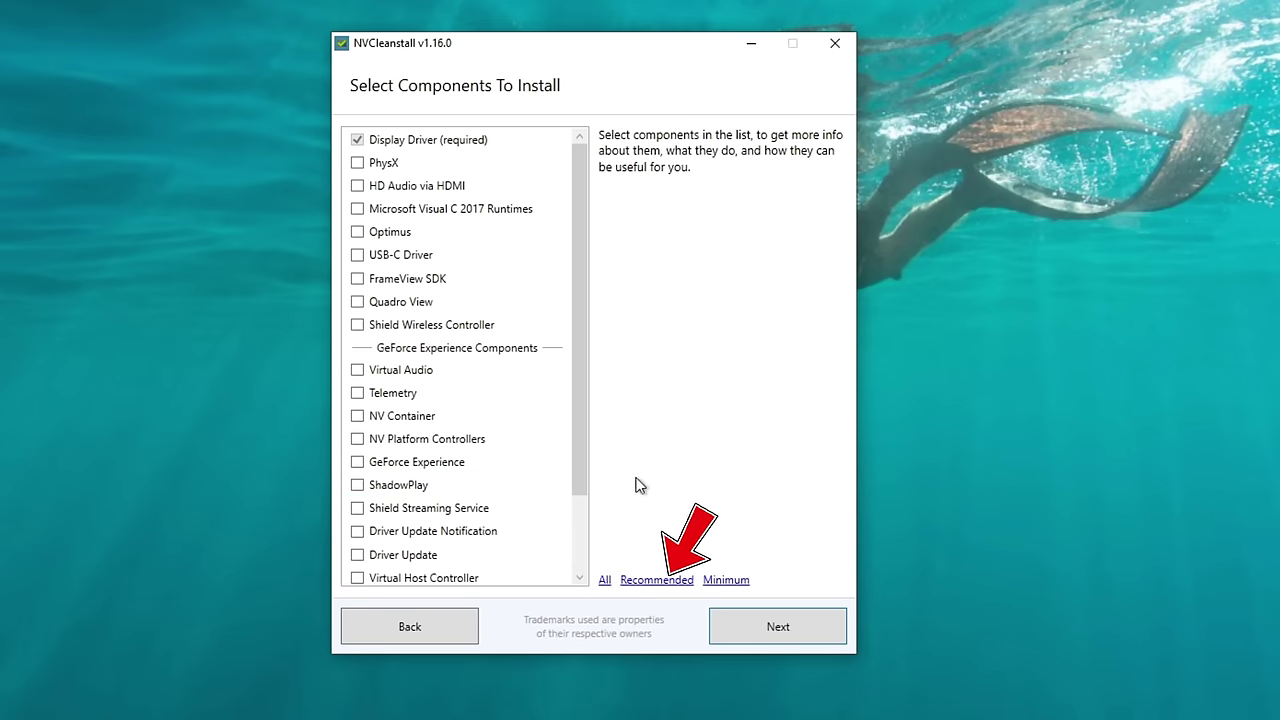
# Select the recommended driver components, leaving USB-C Driver and Optimus off, and continue to the installation tweaks.
pyautogui.click(657, 582)
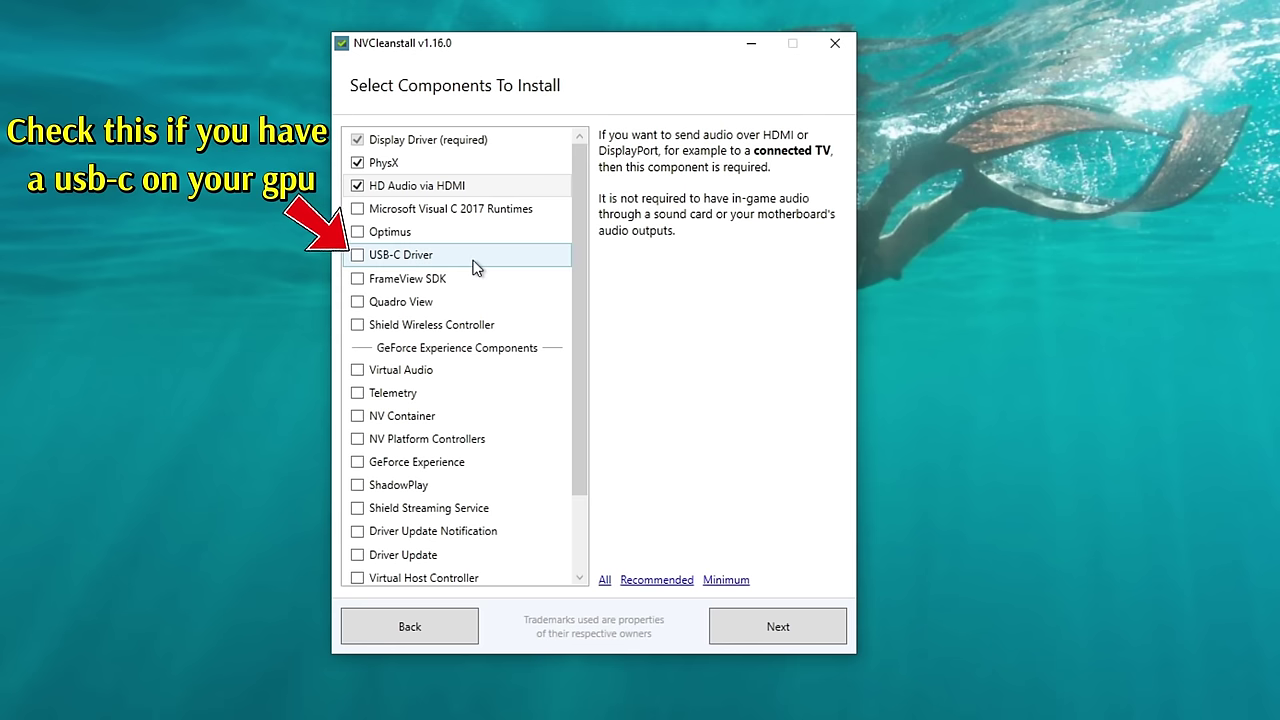
pyautogui.click(358, 255)
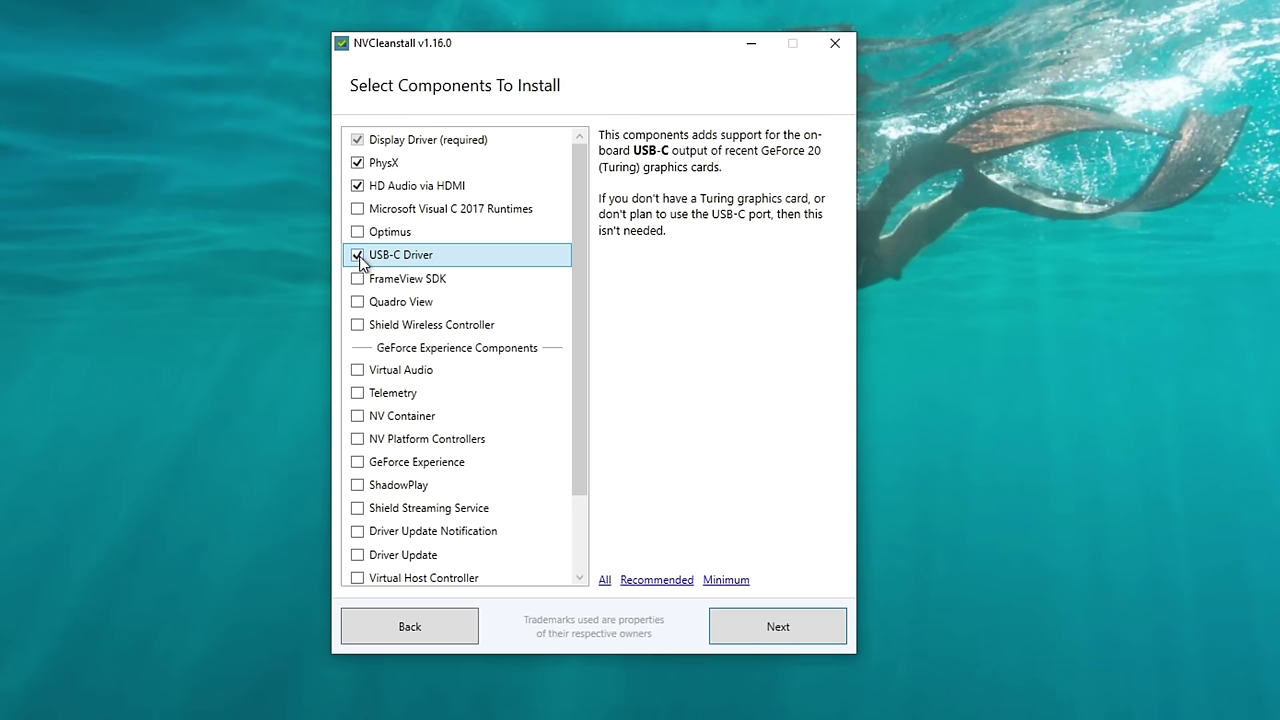
pyautogui.click(358, 255)
pyautogui.click(389, 232)
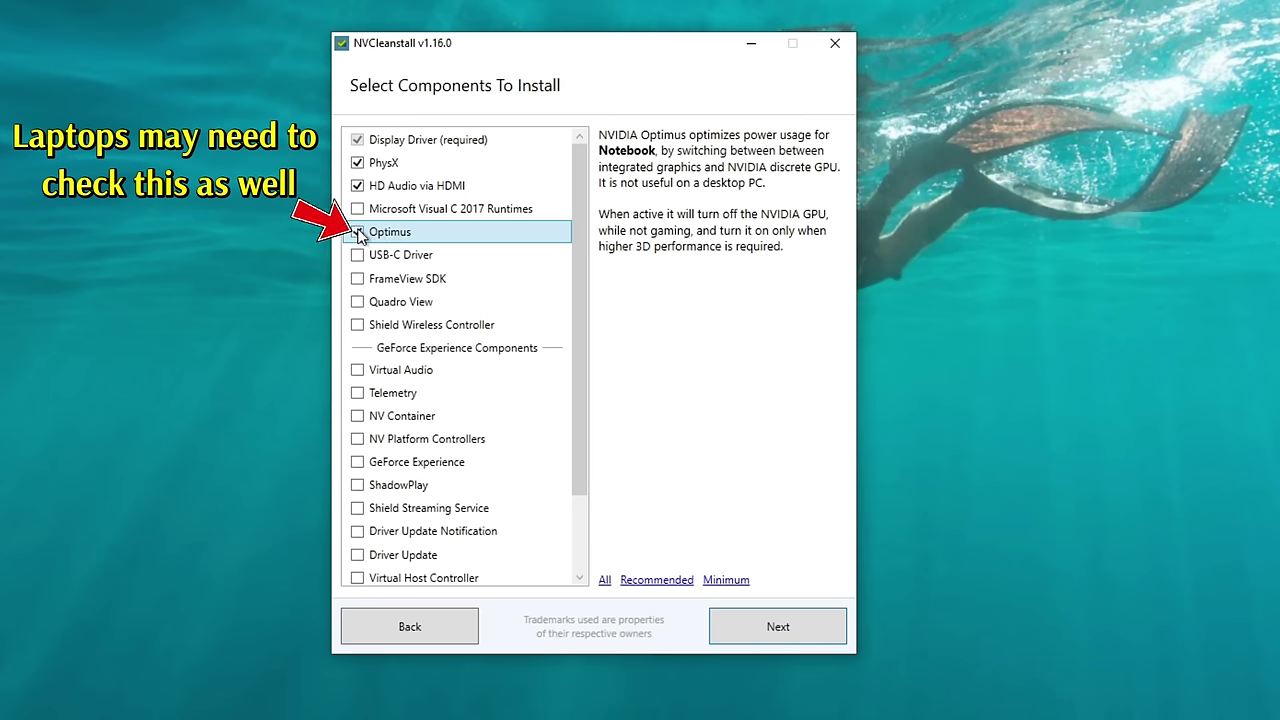
pyautogui.click(358, 232)
pyautogui.click(444, 232)
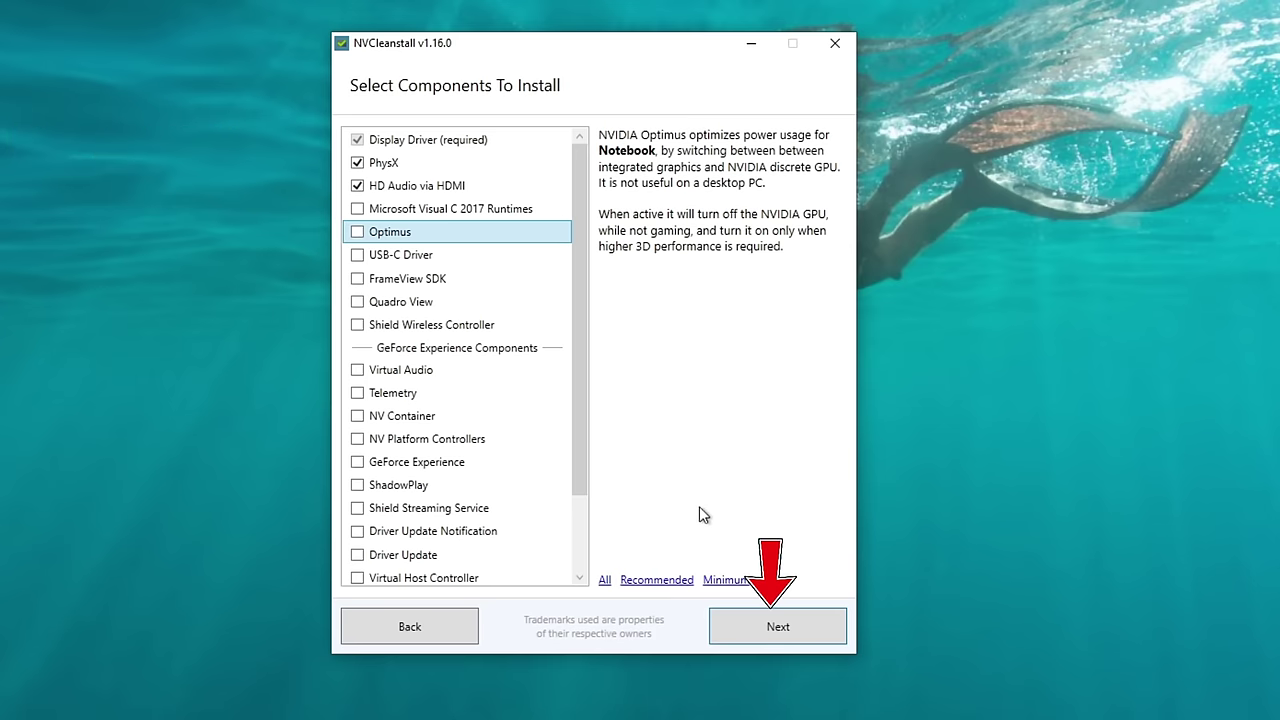
pyautogui.click(789, 628)
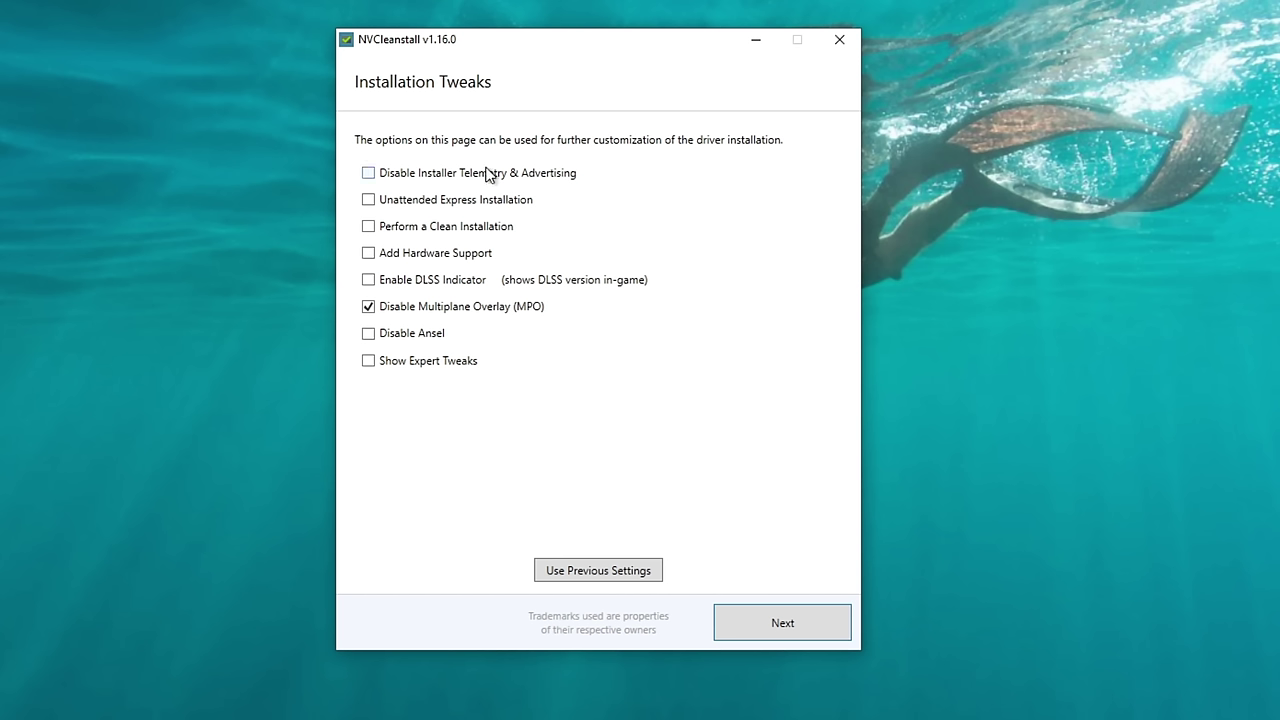
# Turn on Disable Installer Telemetry & Advertising, Unattended Express Installation with automatic reboot allowed, and Disable Ansel.
pyautogui.click(368, 174)
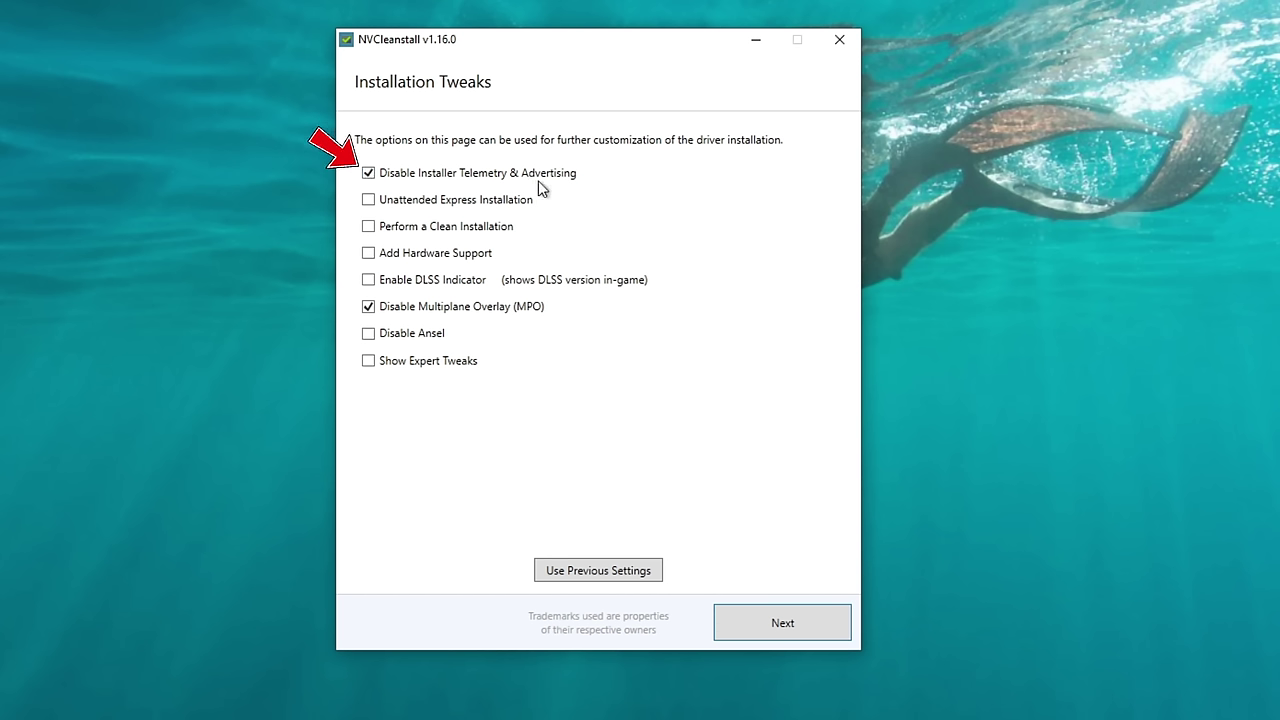
pyautogui.click(368, 200)
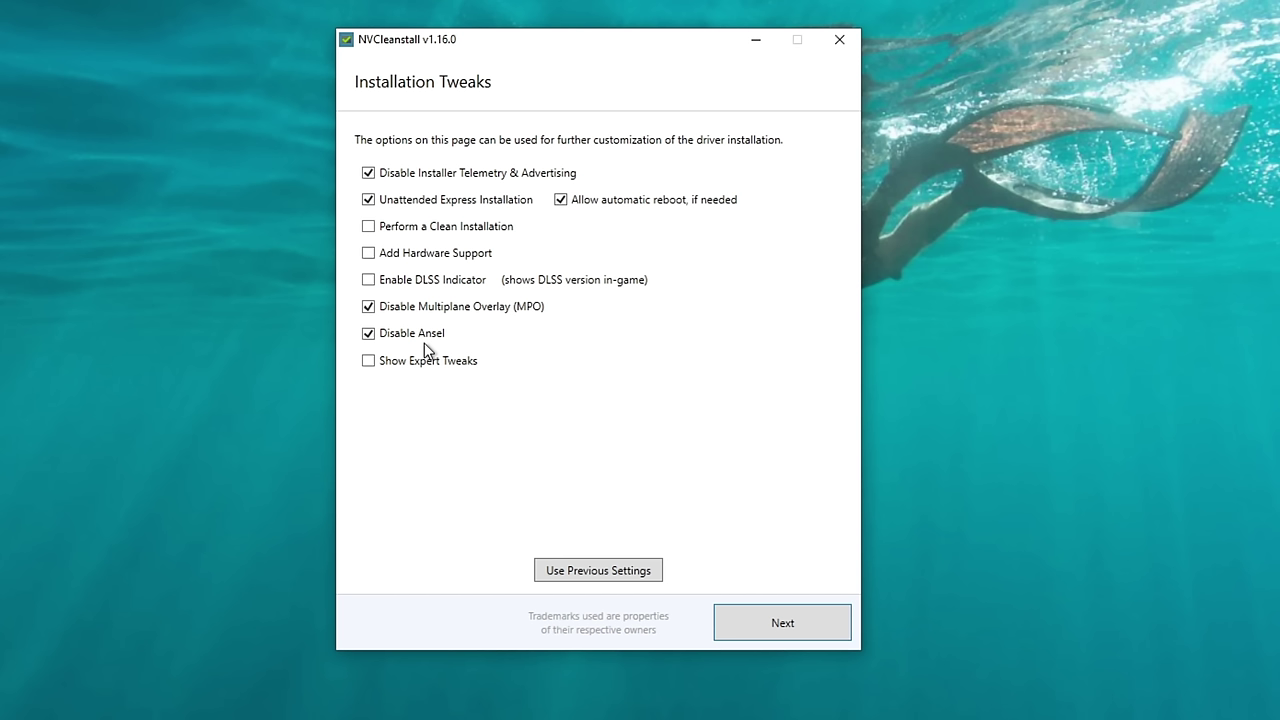
# Show the expert tweaks and turn on Disable Driver Telemetry.
pyautogui.click(369, 364)
pyautogui.scroll(-1, 386, 374)
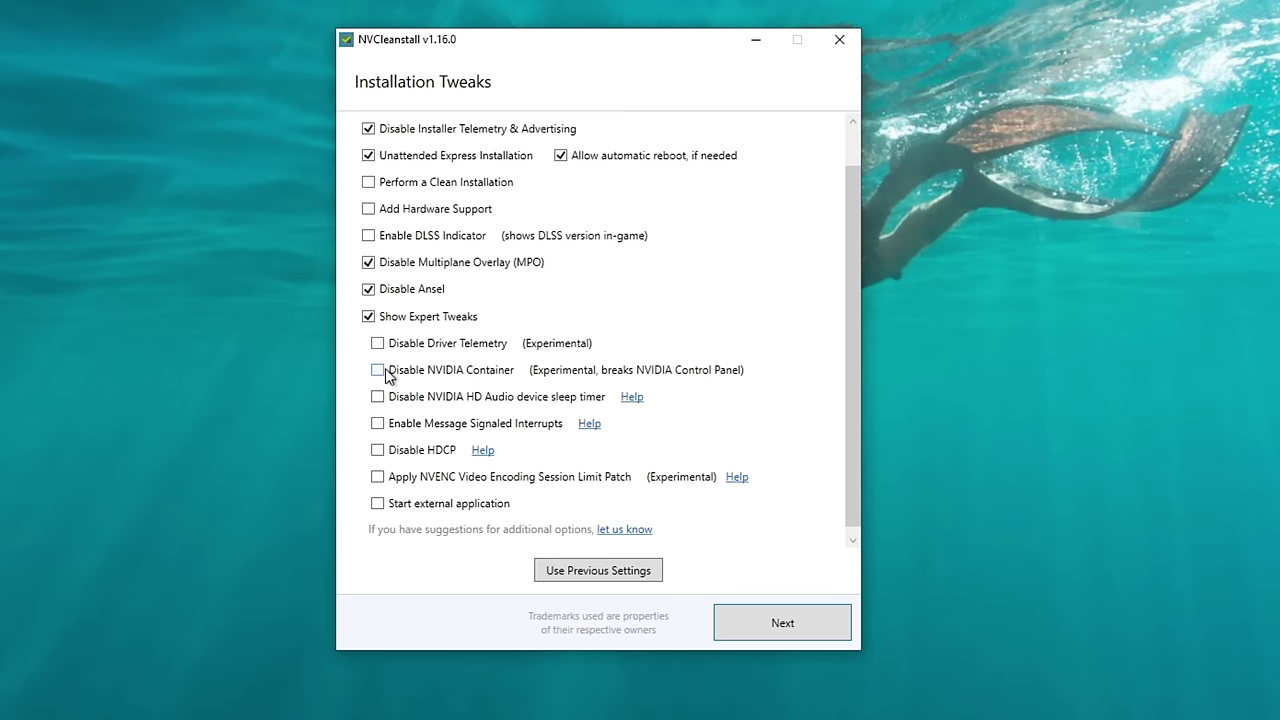
pyautogui.scroll(-1, 386, 373)
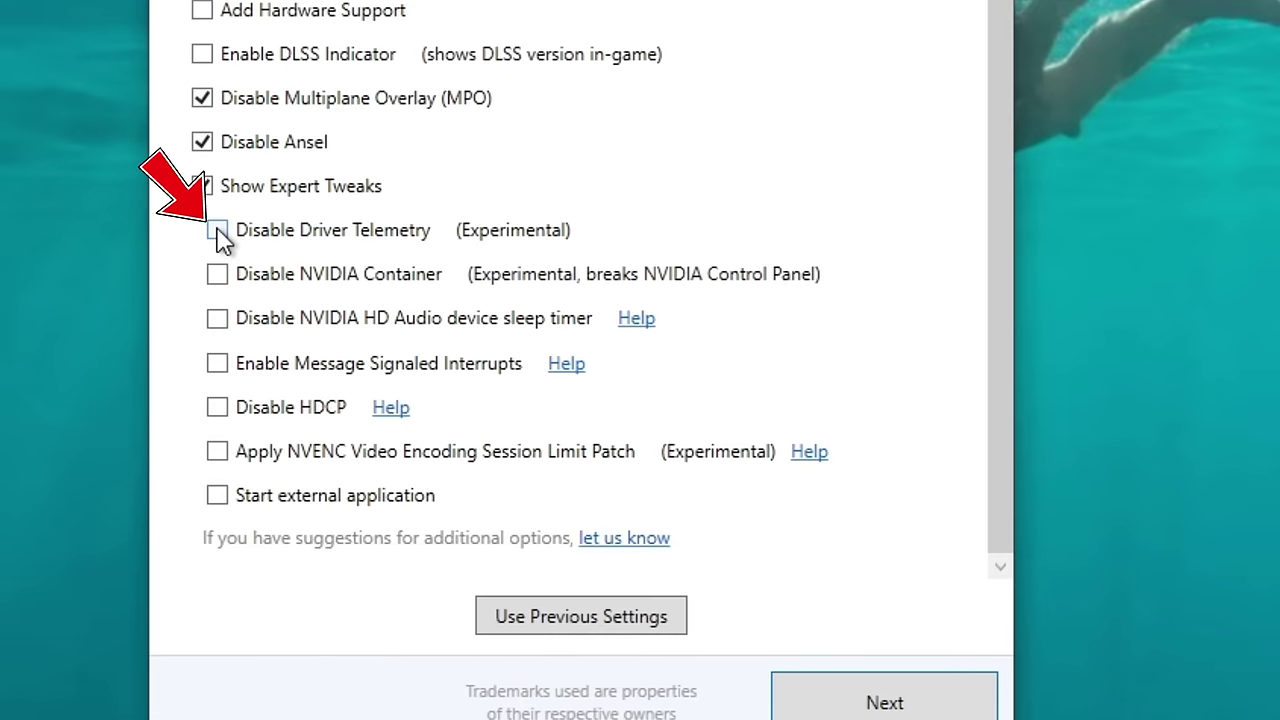
pyautogui.click(217, 231)
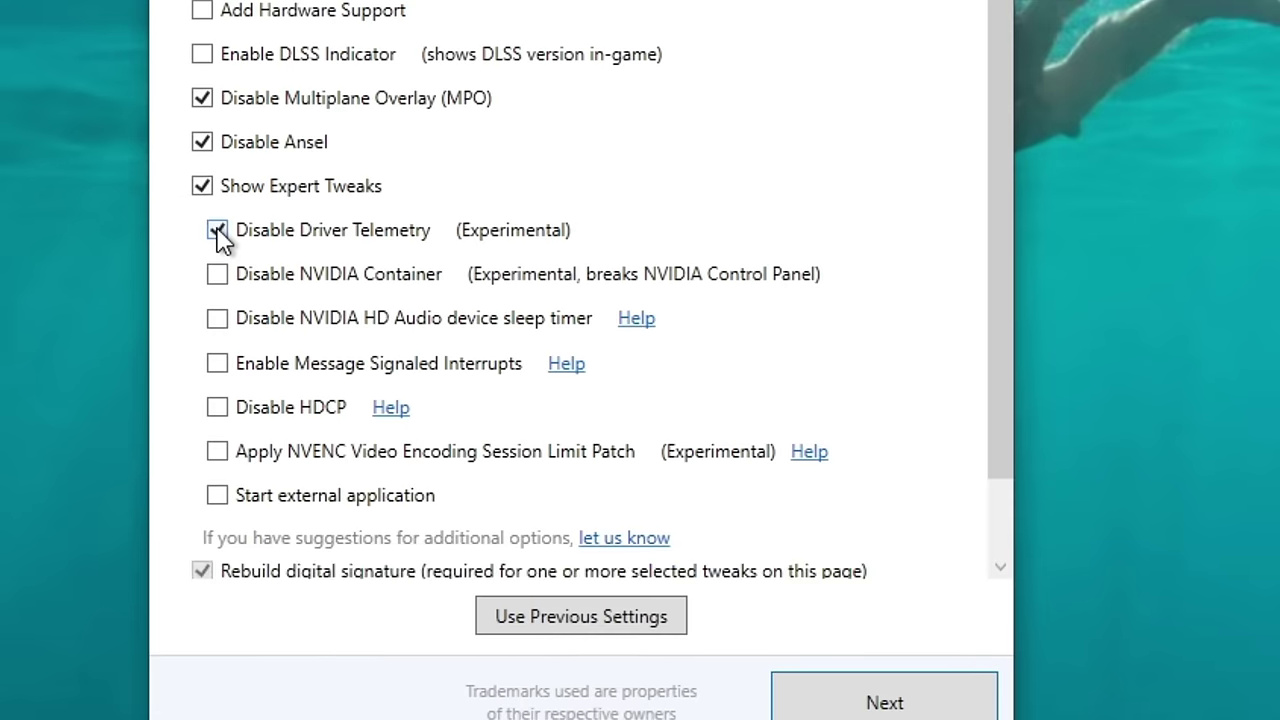
# Turn on Disable NVIDIA HD Audio device sleep timer, Message Signaled Interrupts with High interrupt priority, and Disable HDCP.
pyautogui.click(218, 320)
pyautogui.click(218, 365)
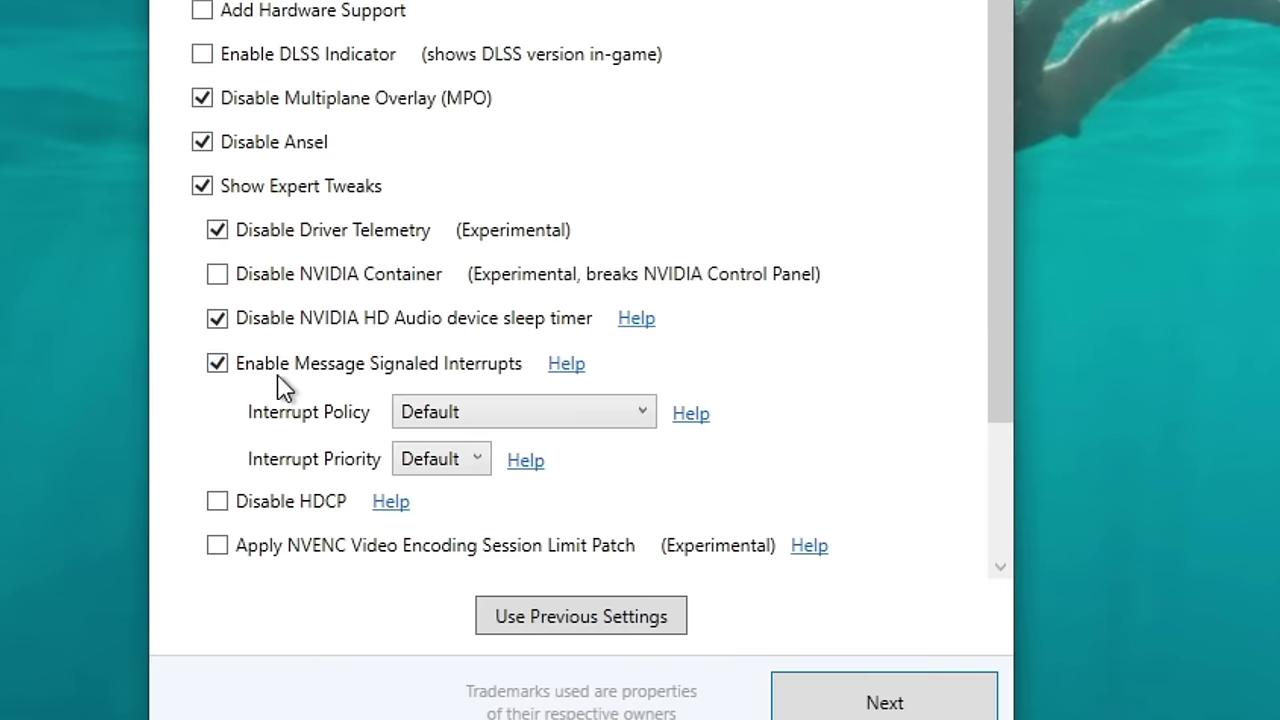
pyautogui.click(451, 463)
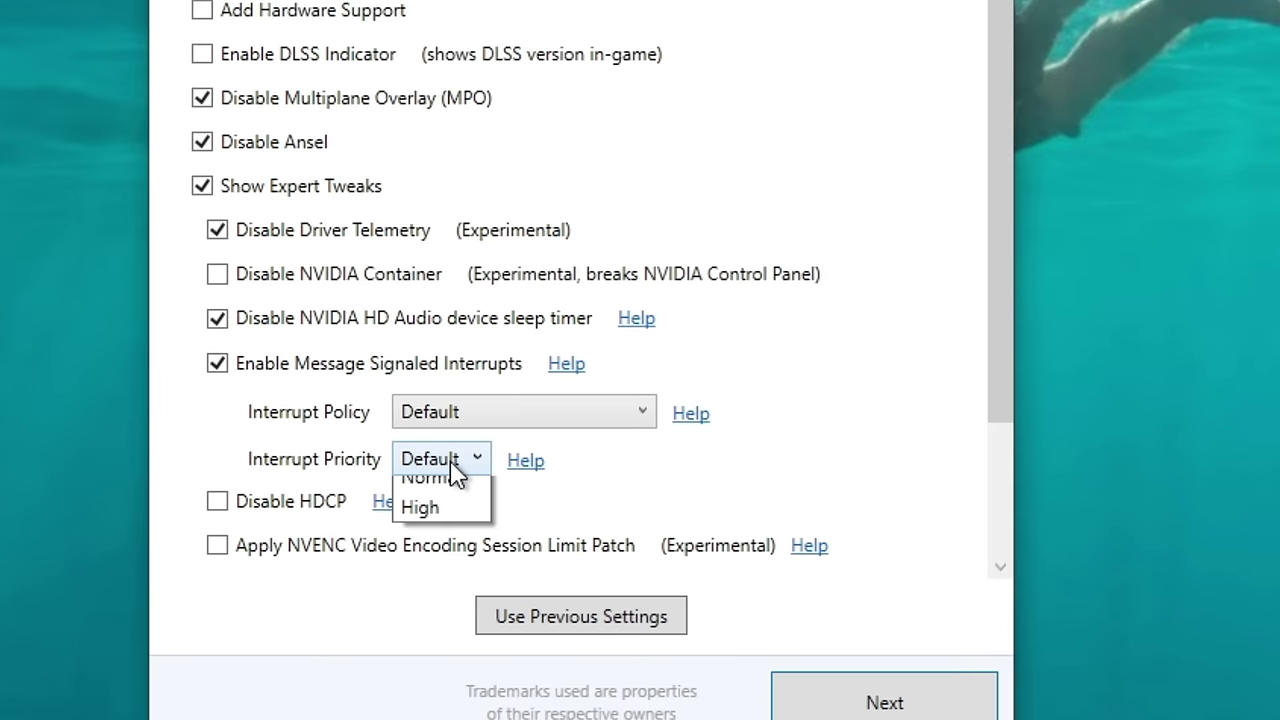
pyautogui.click(449, 587)
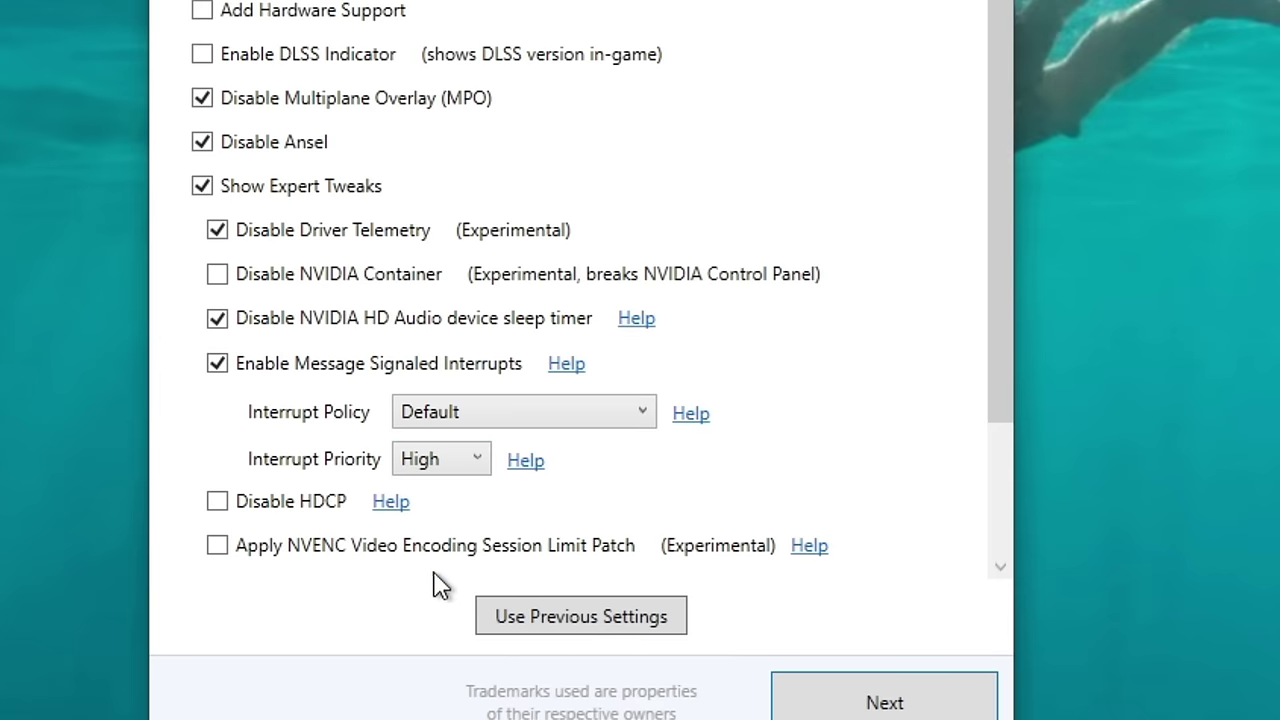
pyautogui.click(218, 502)
# Use the Easy-Anti-Cheat compatible signature method, automatically accept the "driver unsigned" warning, and build the customized installer.
pyautogui.moveTo(988, 403); pyautogui.dragTo(991, 617)
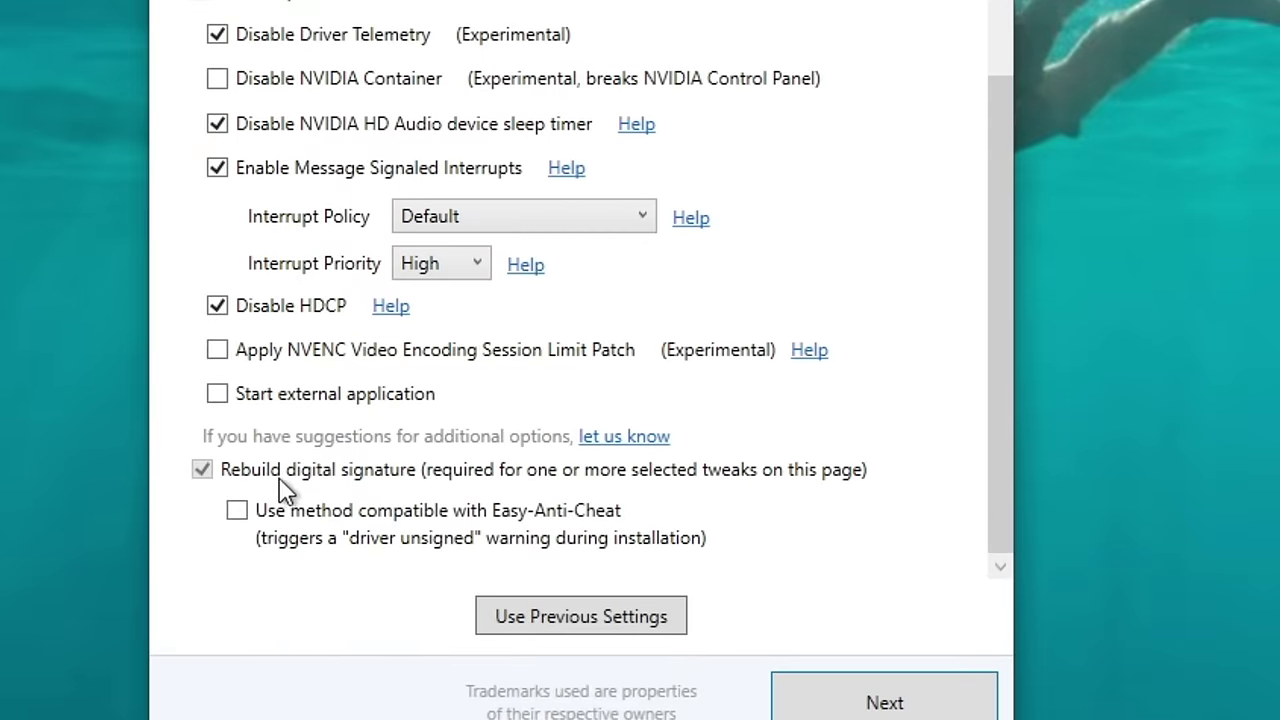
pyautogui.click(237, 511)
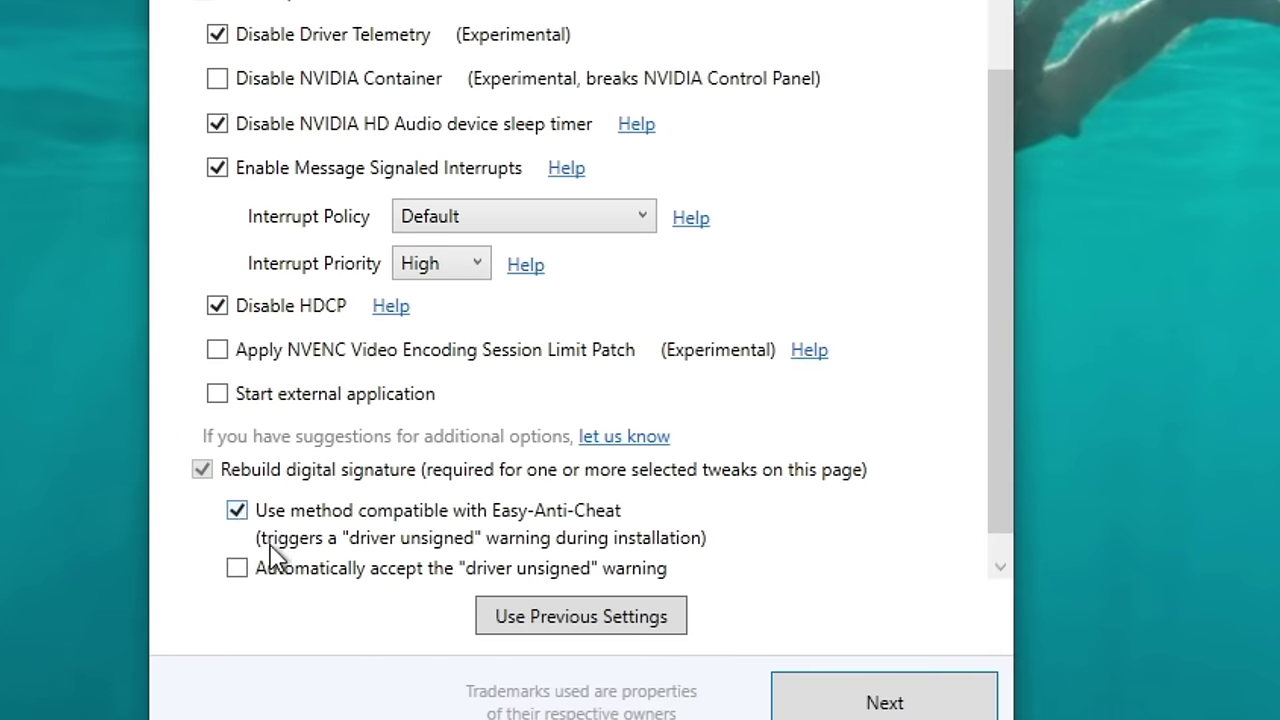
pyautogui.click(238, 570)
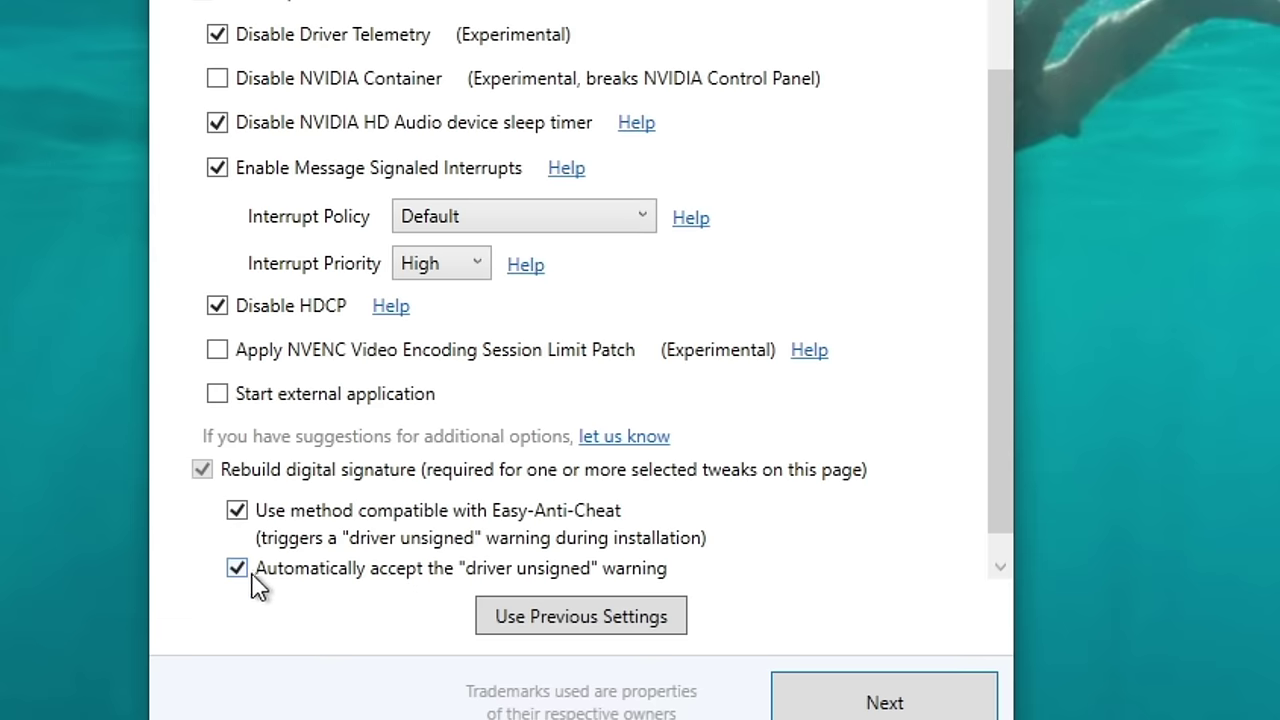
pyautogui.scroll(-1, 252, 586)
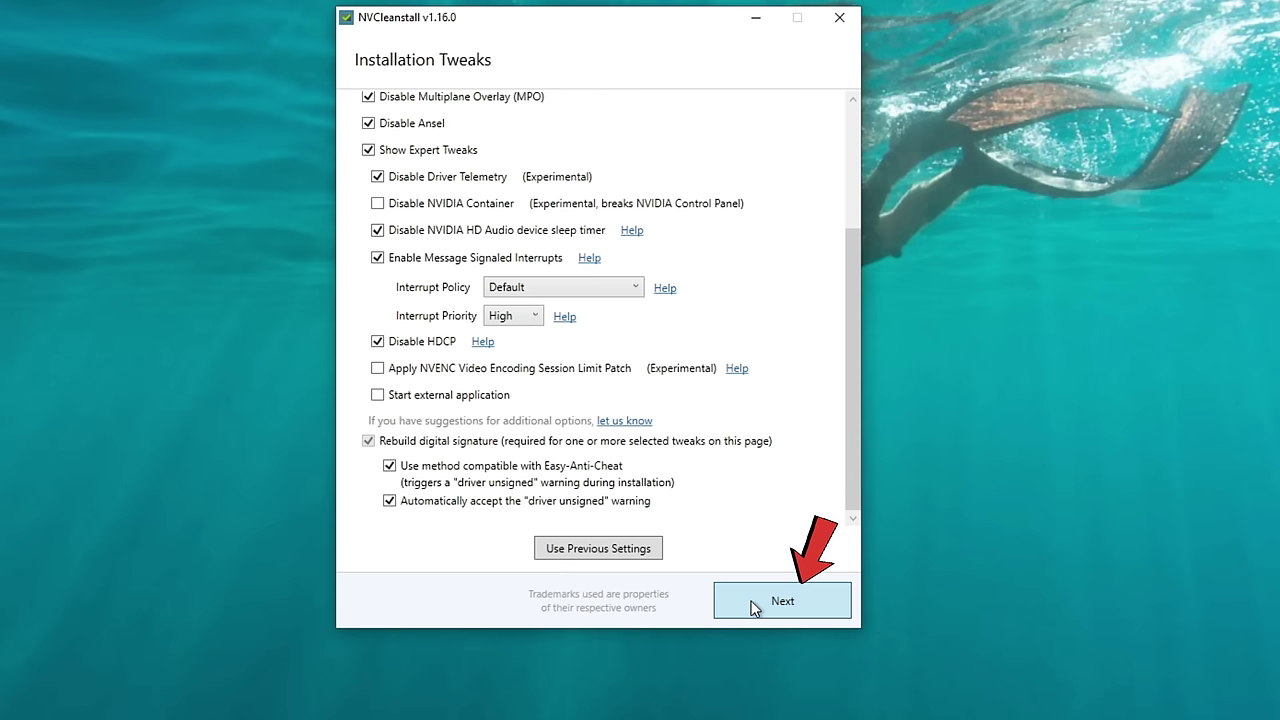
pyautogui.click(754, 606)
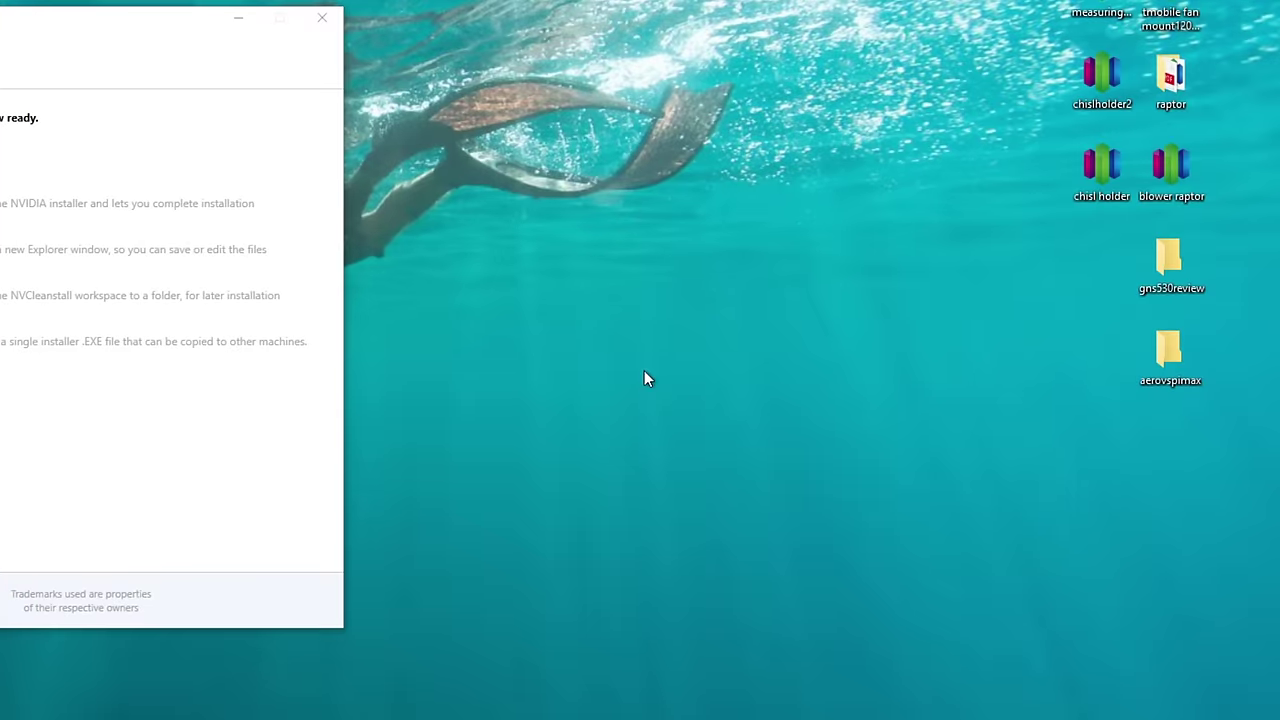
# Create a new folder named drivertest on the desktop.
pyautogui.rightClick(1162, 376)
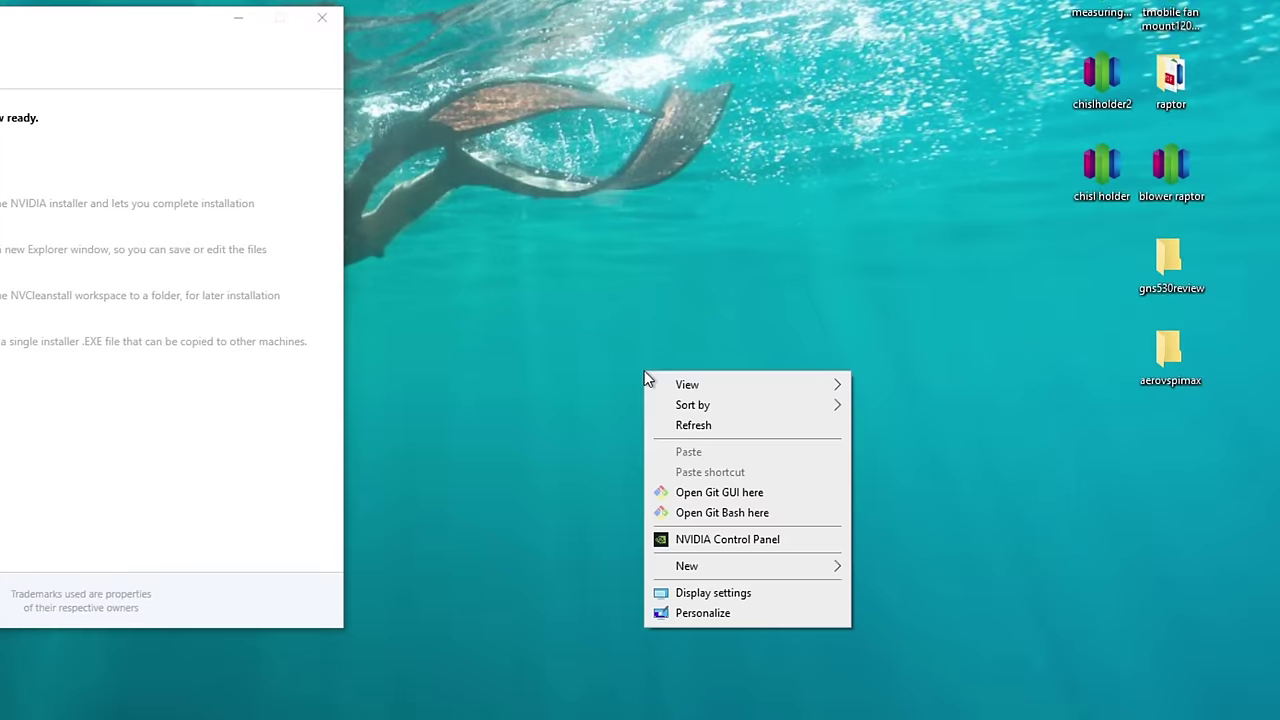
pyautogui.moveTo(770, 568)
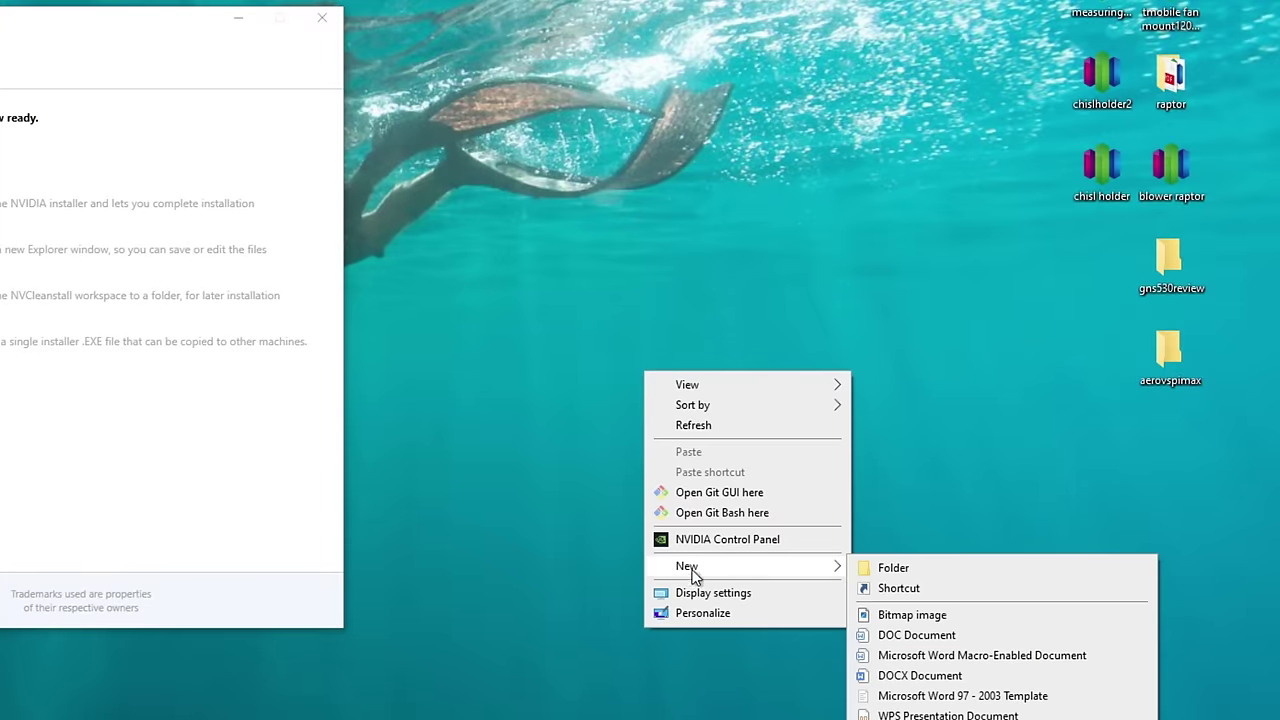
pyautogui.click(903, 568)
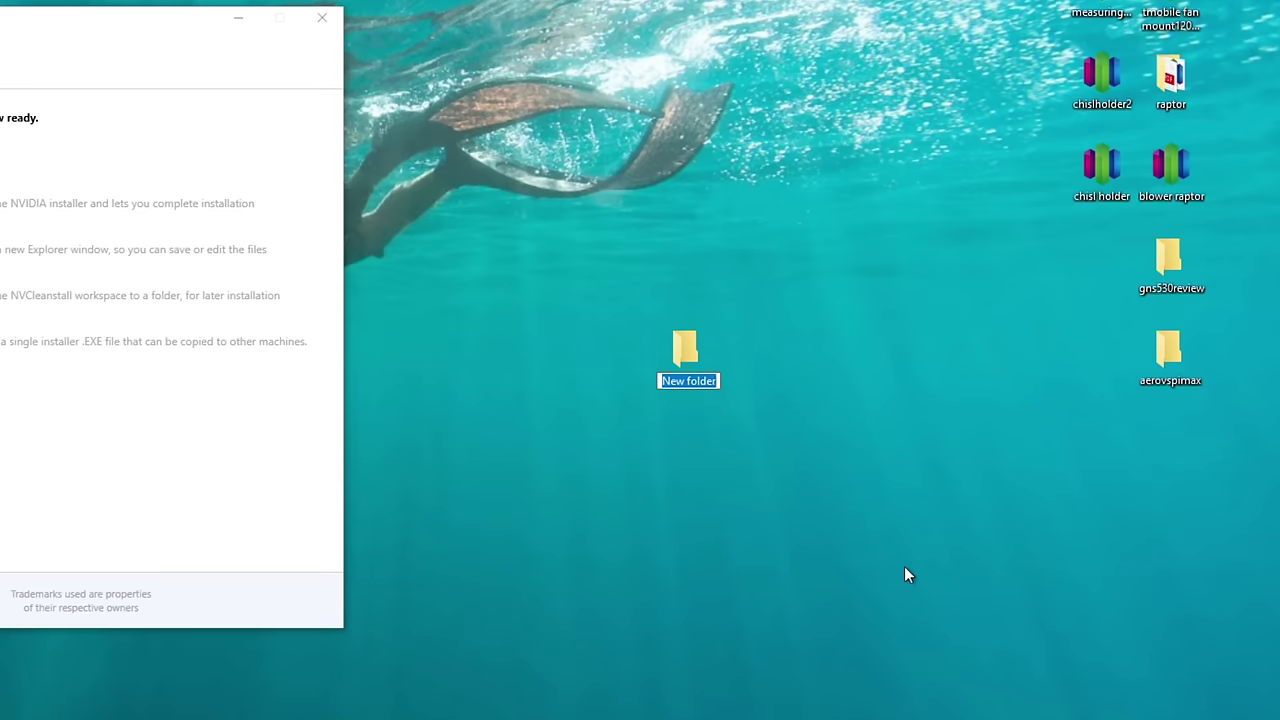
pyautogui.write('driver')
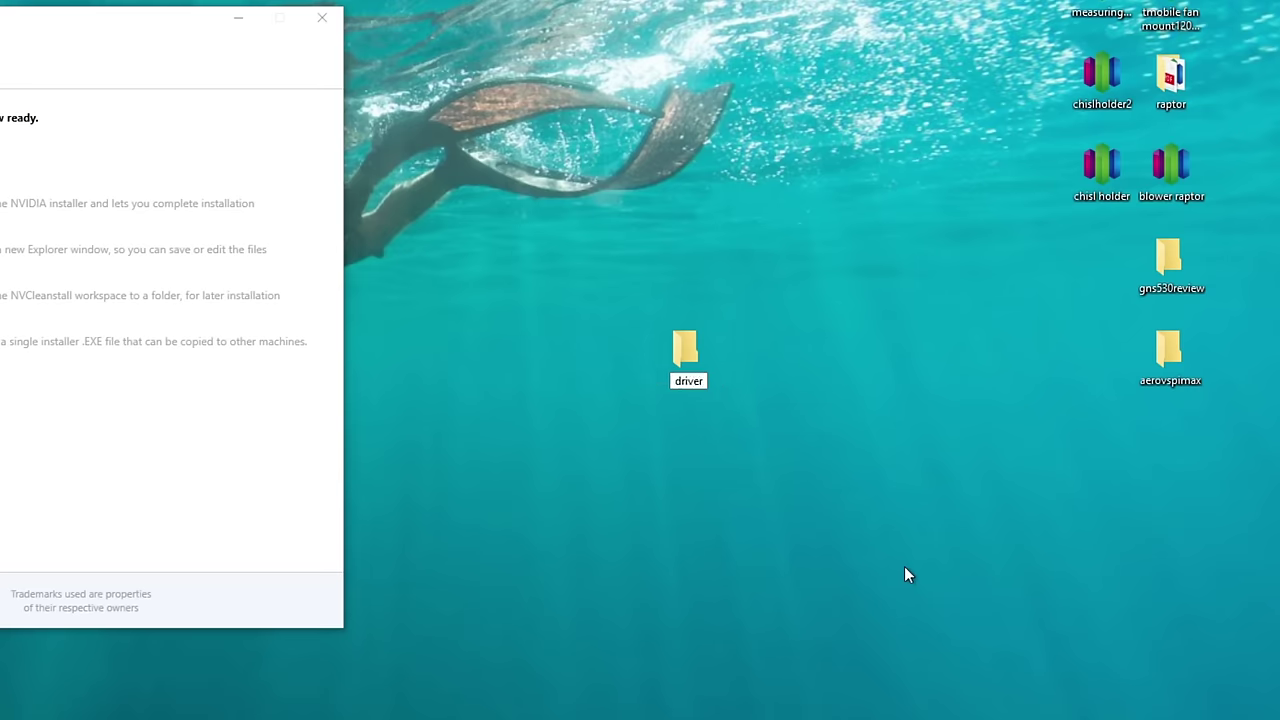
pyautogui.write('test')
pyautogui.press('Return')
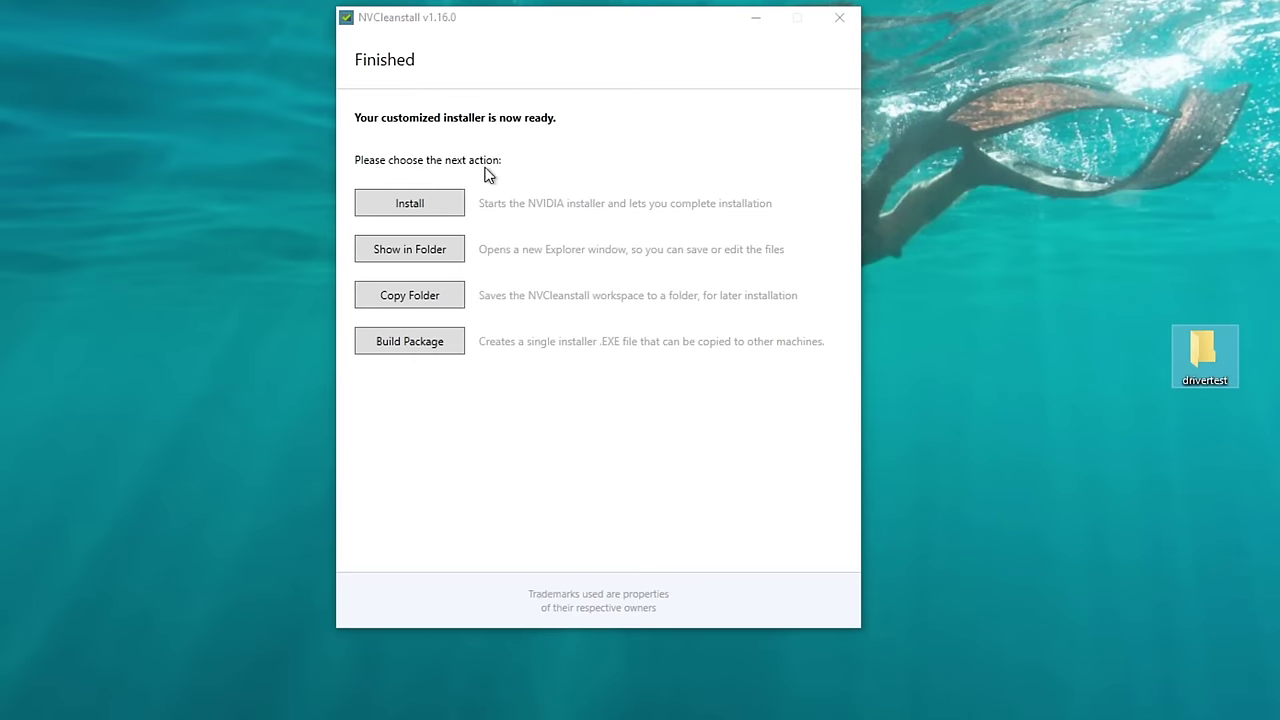
# Show the customized installer's files in their folder, move all of them into the drivertest folder, and close NVCleanstall.
pyautogui.click(408, 256)
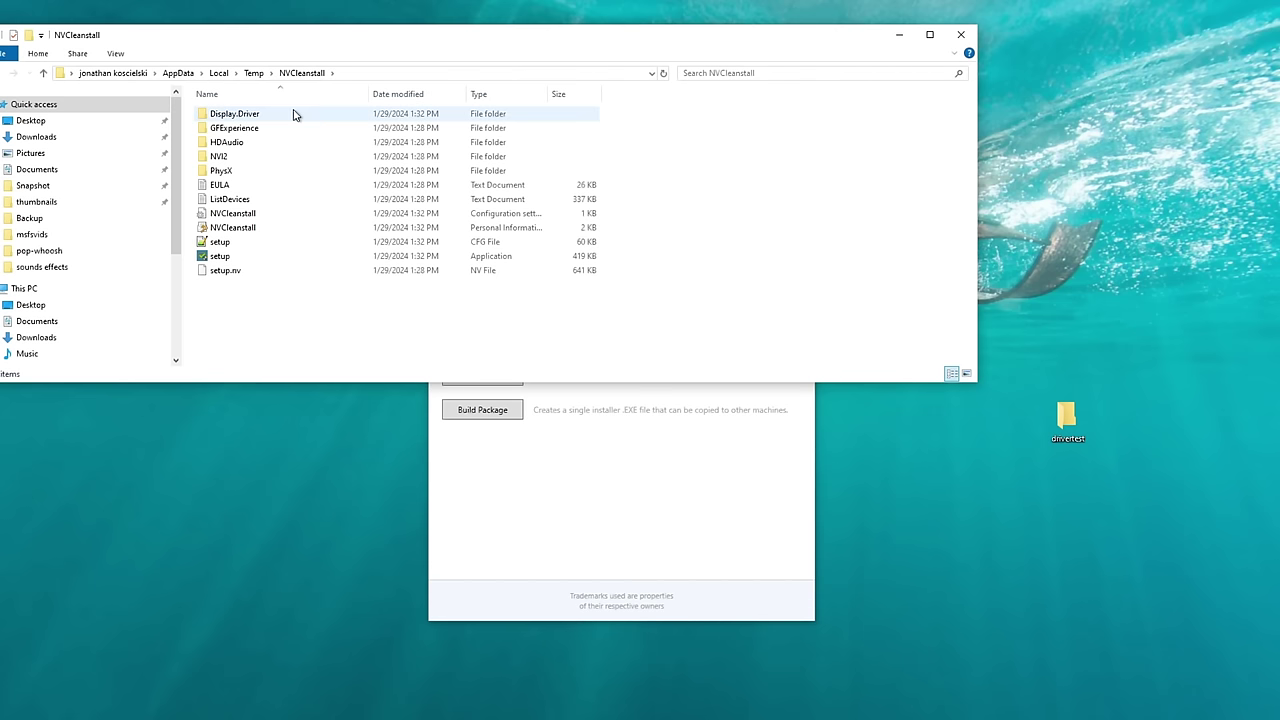
pyautogui.click(234, 114)
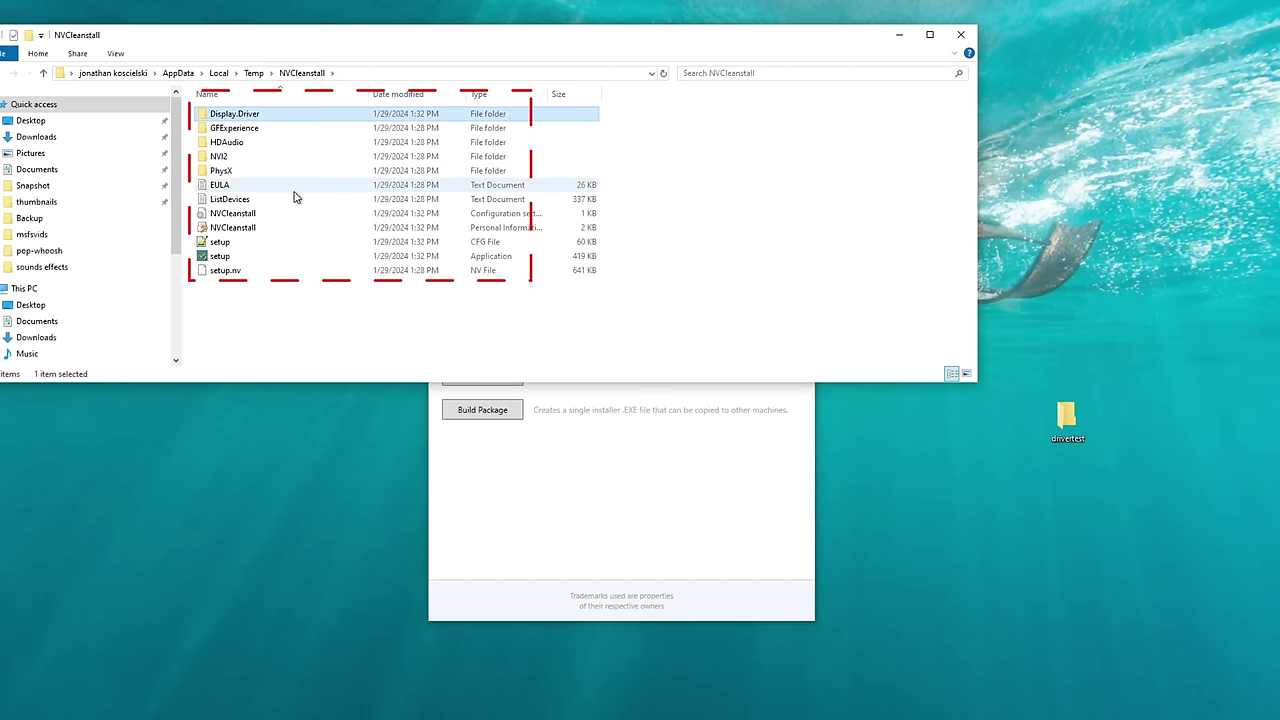
pyautogui.keyDown('shift'); pyautogui.click(296, 272); pyautogui.keyUp('shift')
pyautogui.moveTo(296, 272); pyautogui.dragTo(1085, 430)
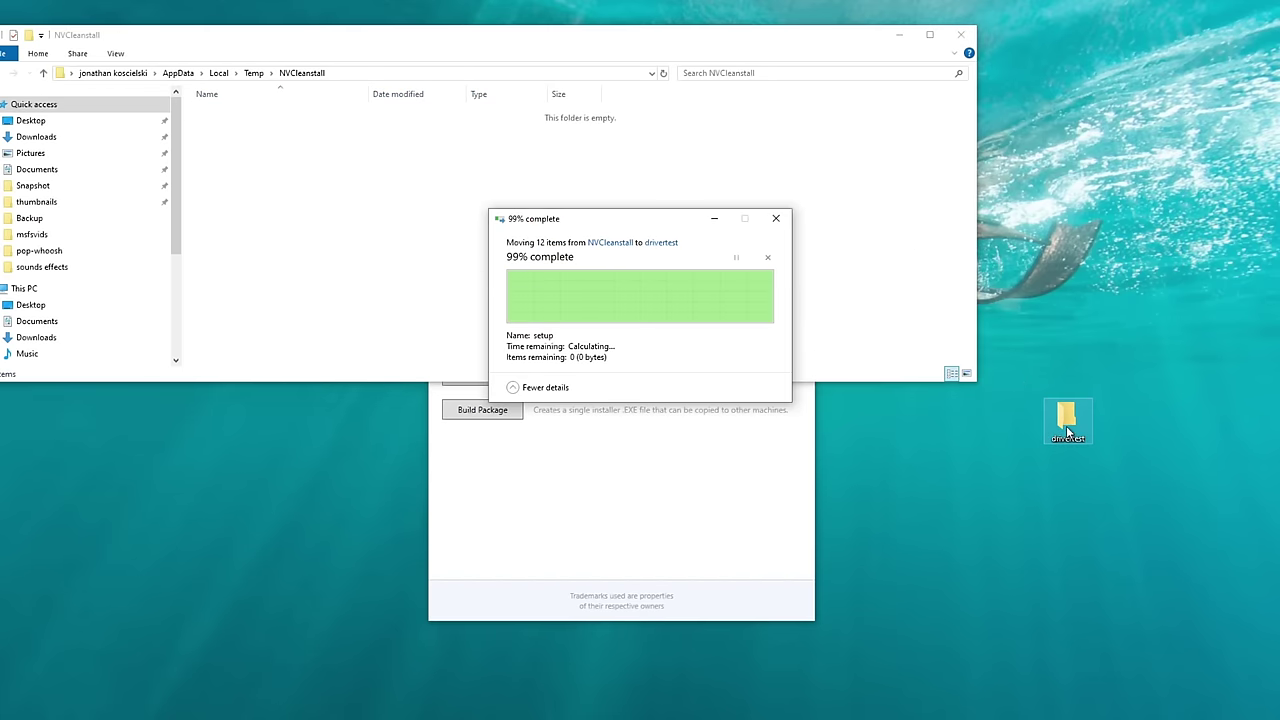
pyautogui.click(961, 34)
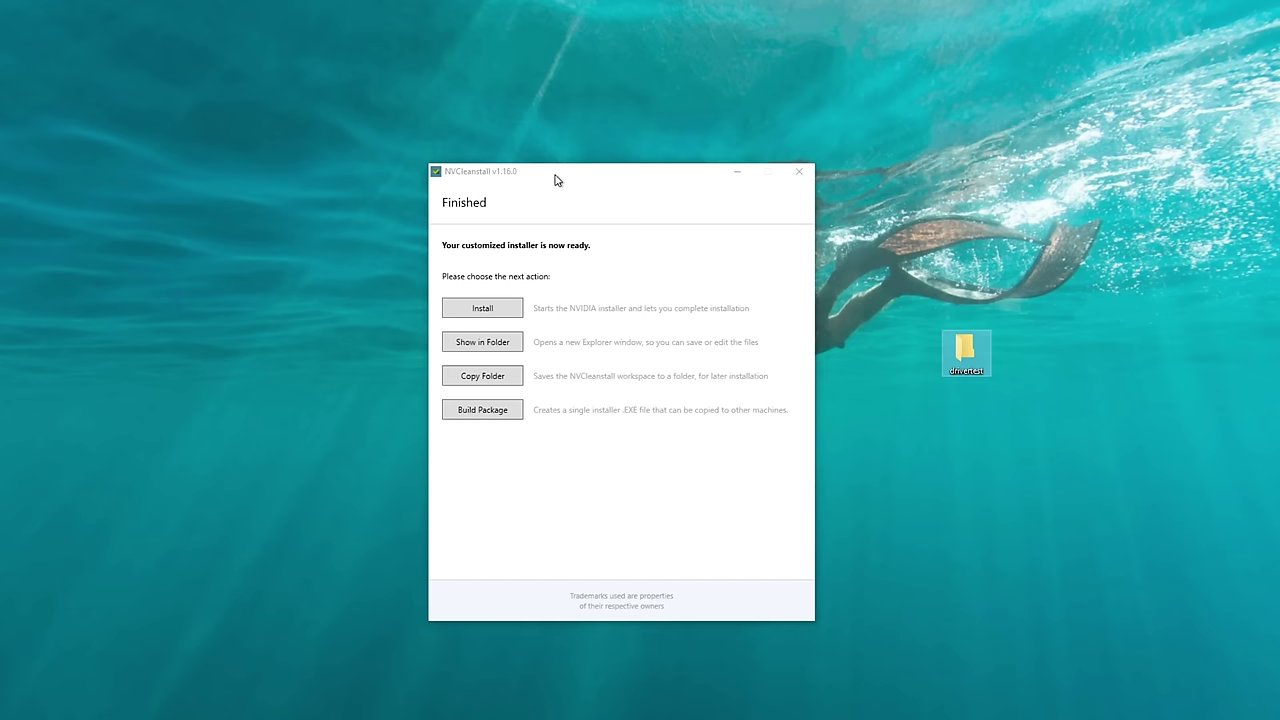
pyautogui.click(799, 171)
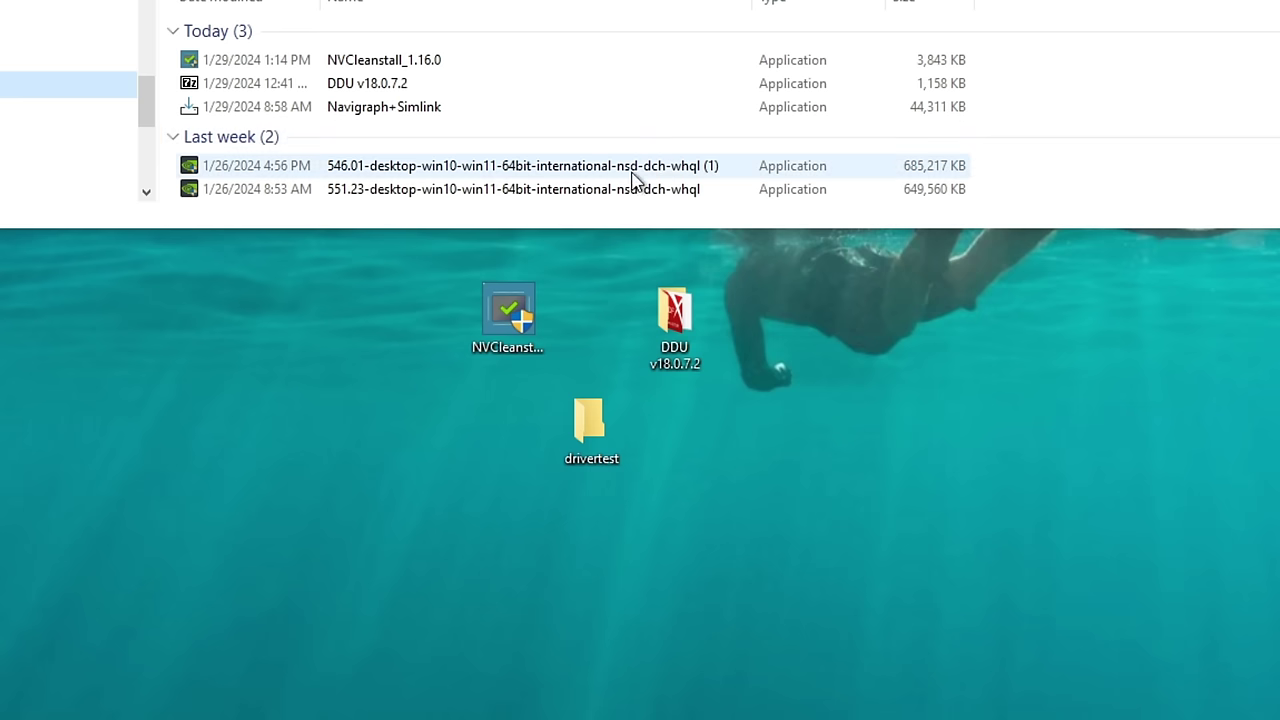
# Open the list of Wi-Fi networks and locate the option to disconnect the current connection.
pyautogui.moveTo(633, 181)
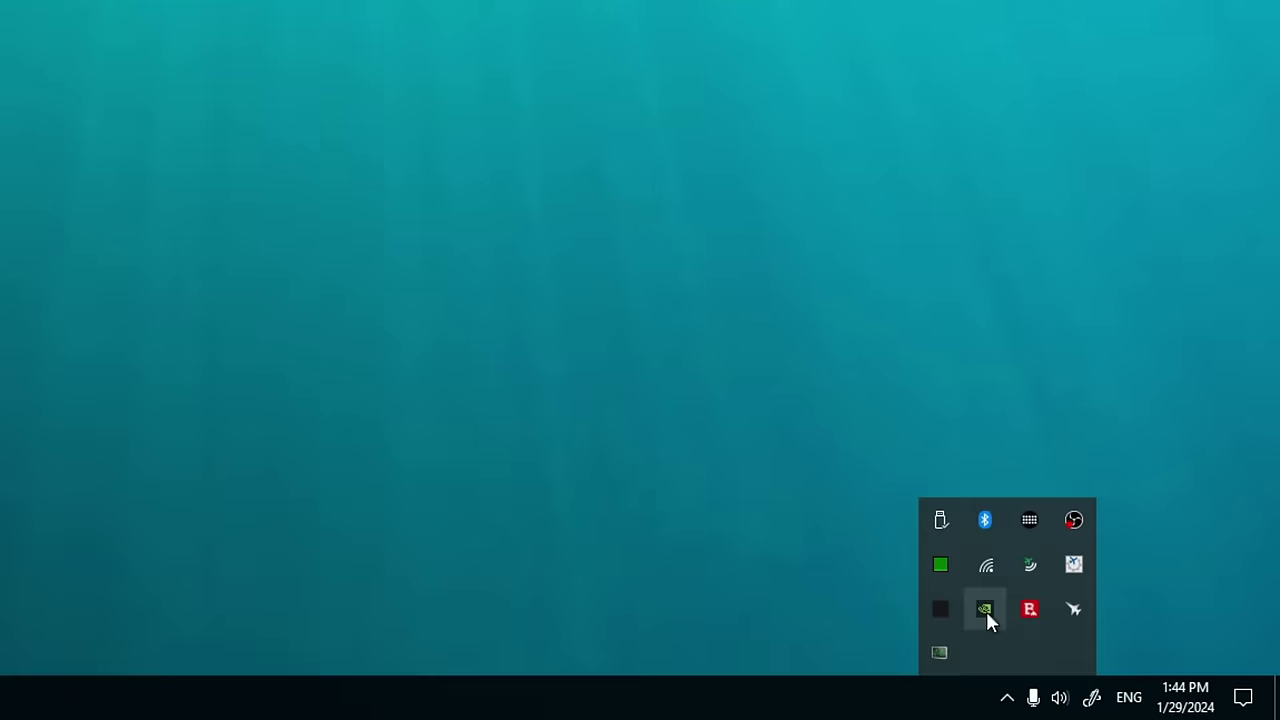
pyautogui.click(991, 563)
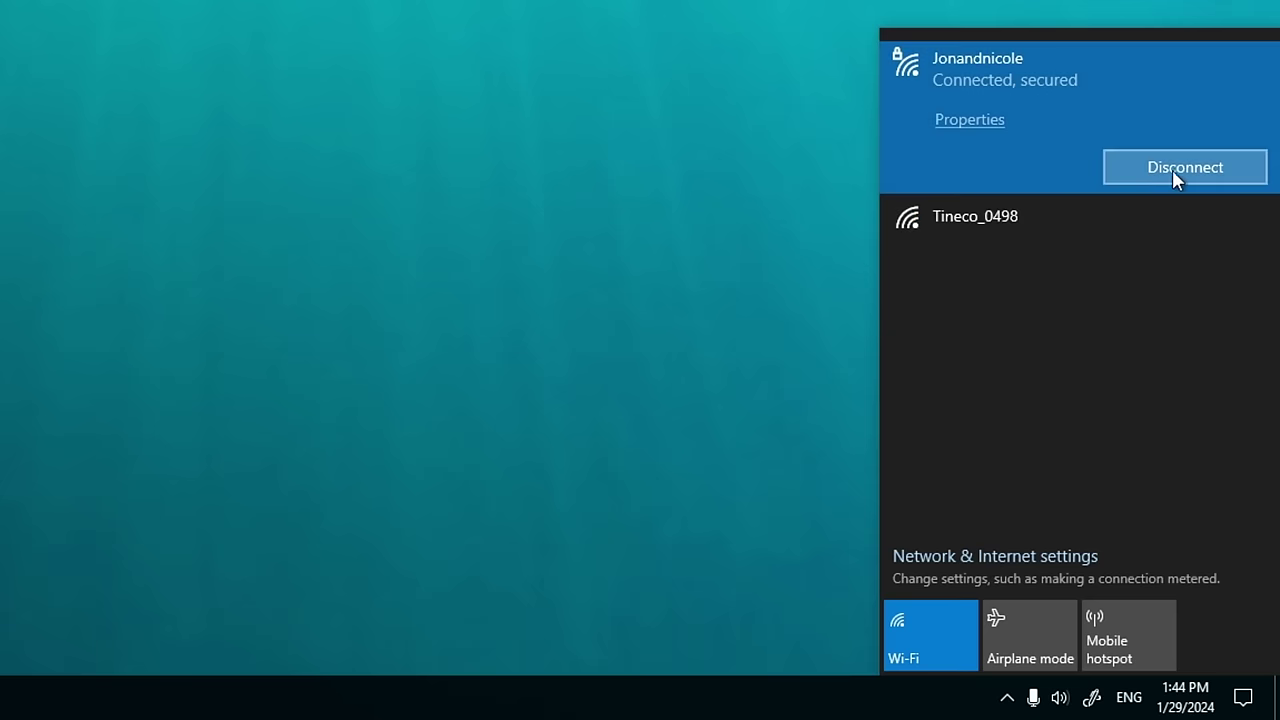
pyautogui.click(572, 93)
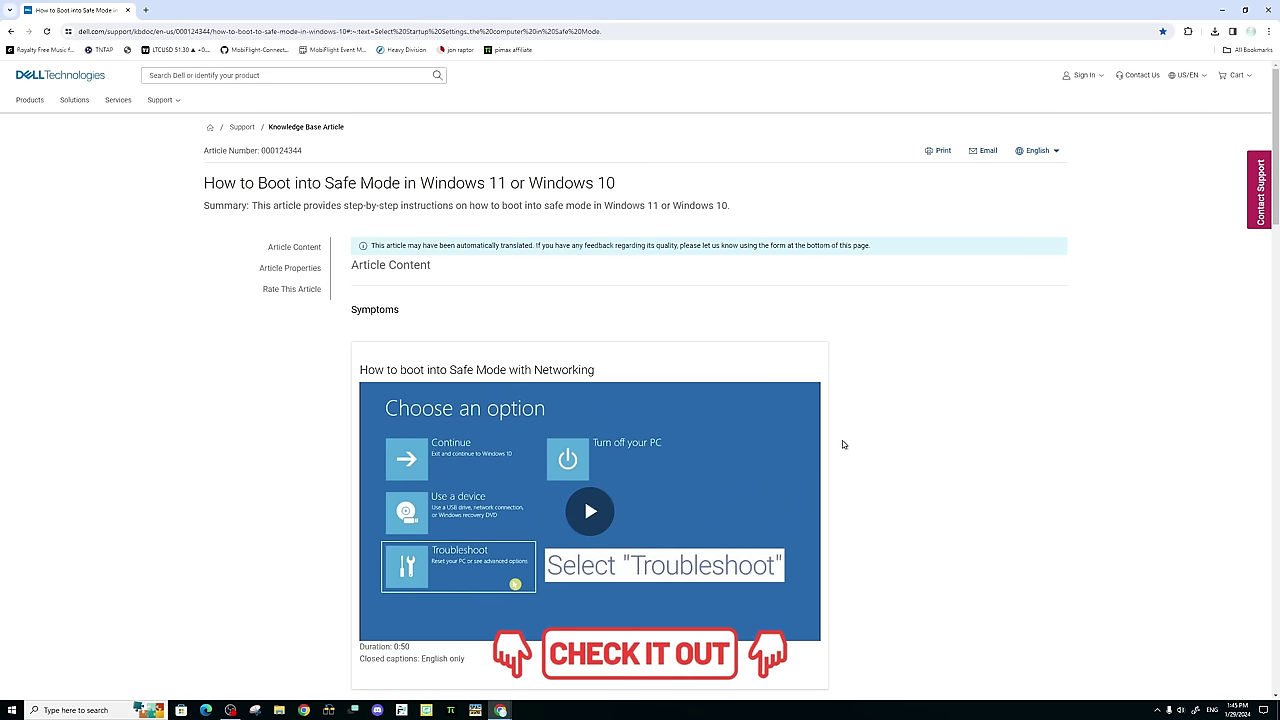
# Look through the Dell article on booting into Safe Mode and bring up the Windows power options.
pyautogui.scroll(-2, 871, 440)
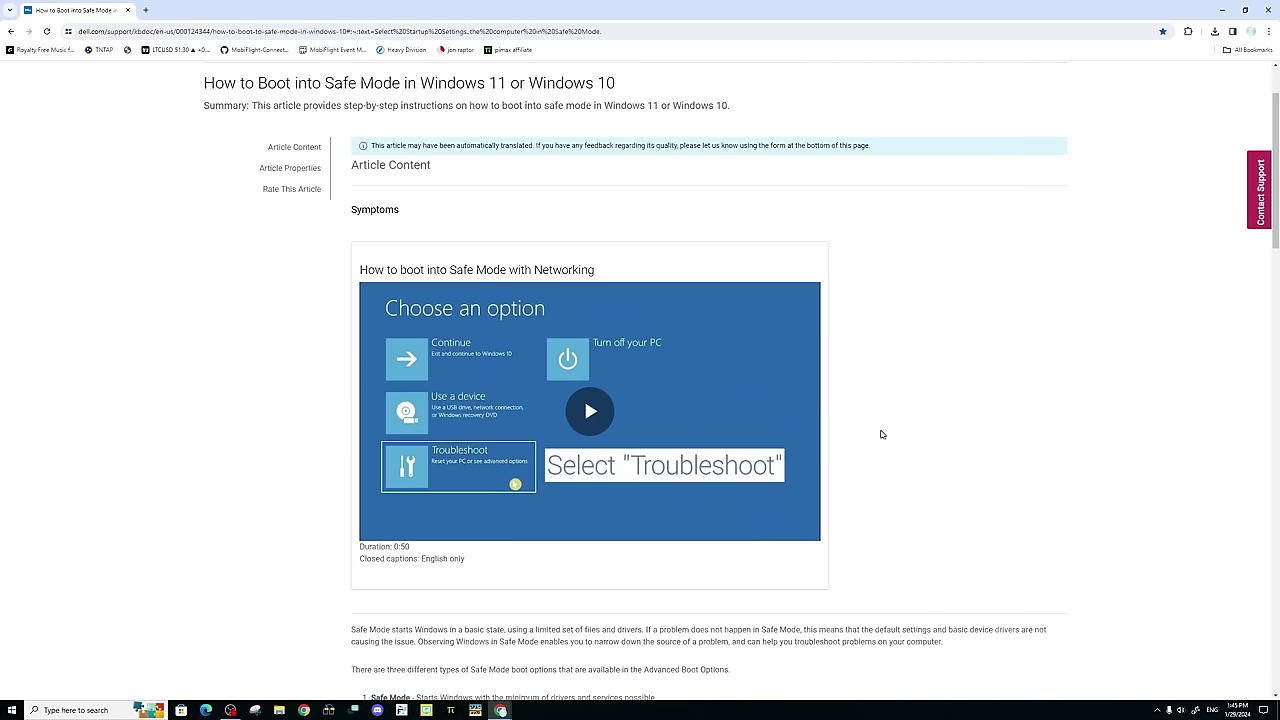
pyautogui.scroll(-1, 890, 425)
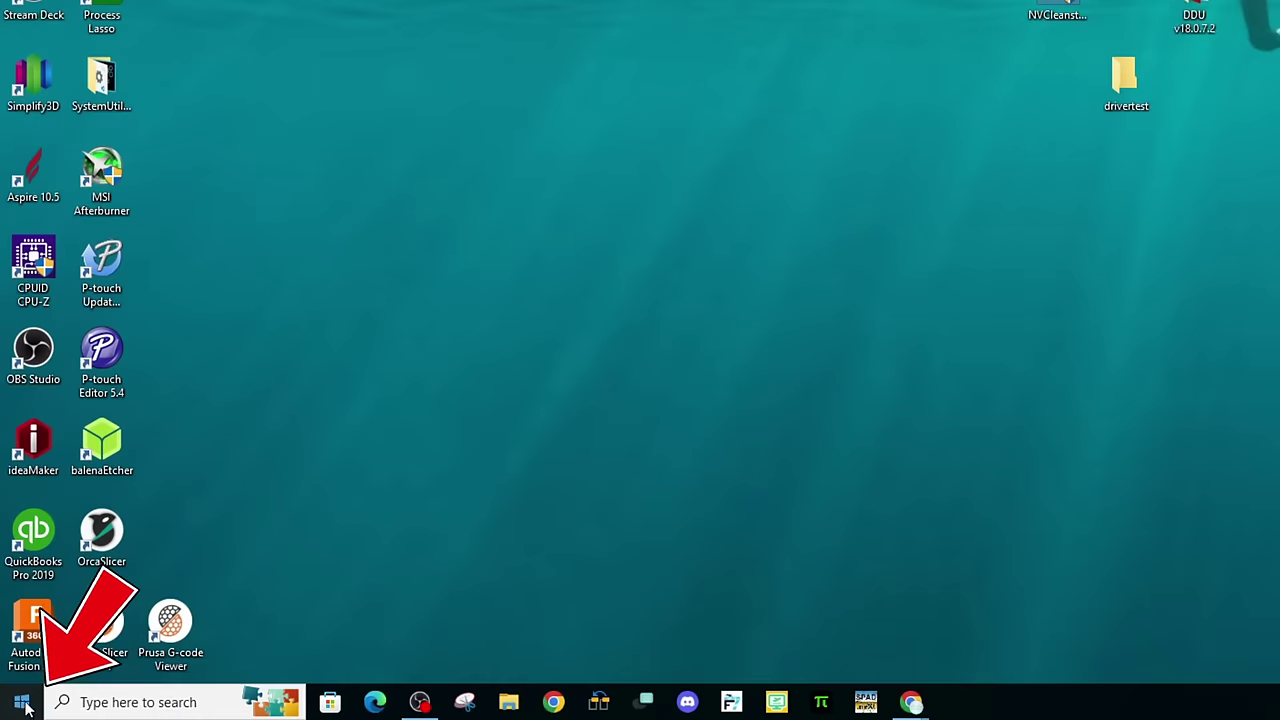
pyautogui.click(22, 703)
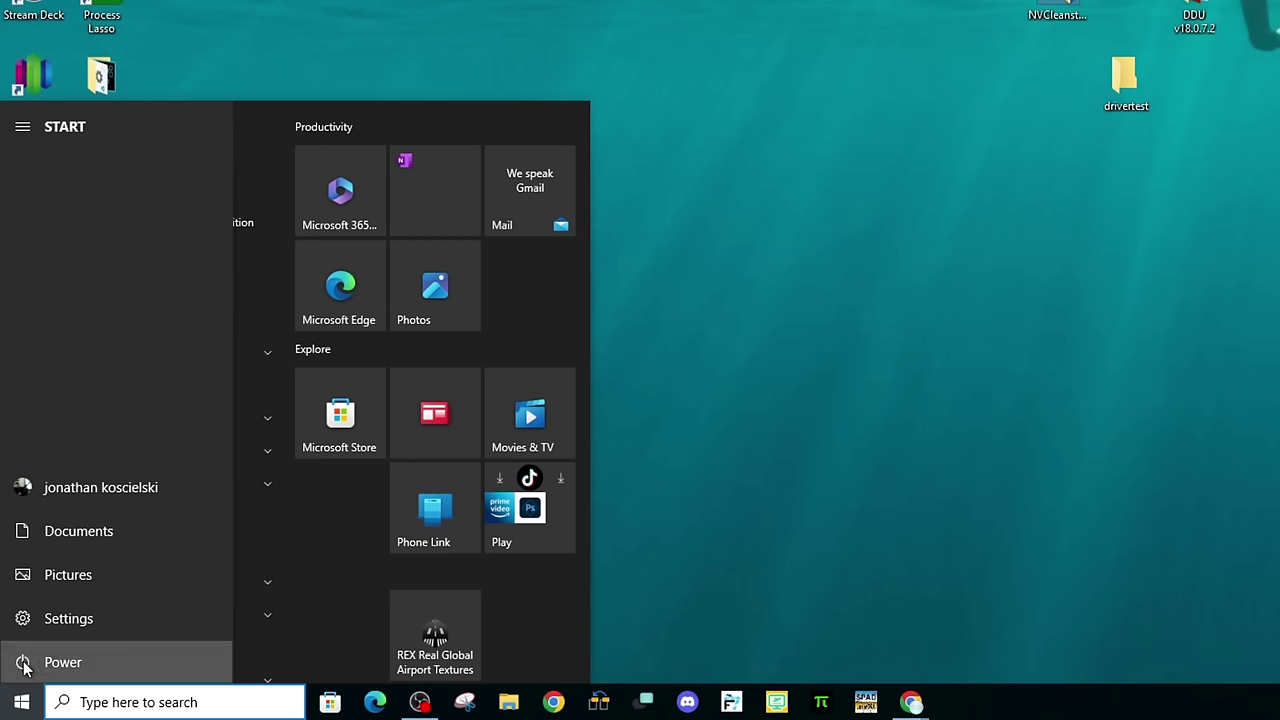
pyautogui.click(25, 665)
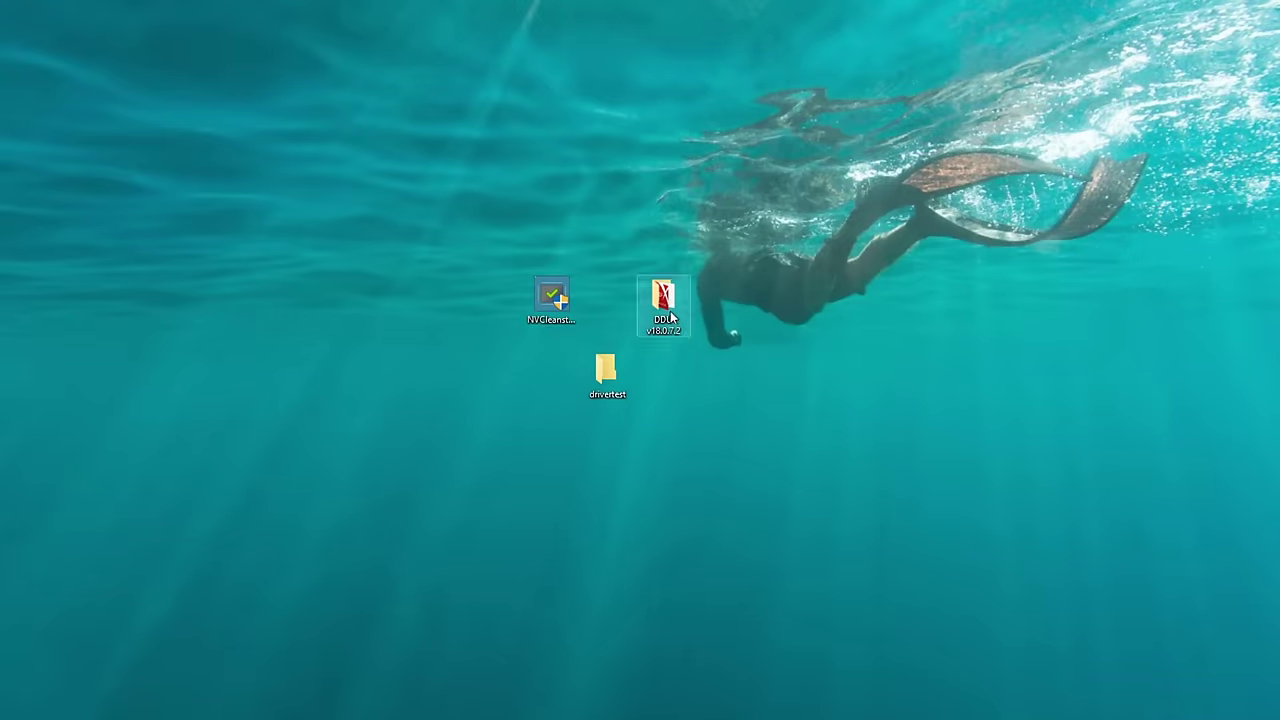
# Launch Display Driver Uninstaller from the DDU v18.0.7.2 desktop folder and close its options without changing them.
pyautogui.doubleClick(667, 310)
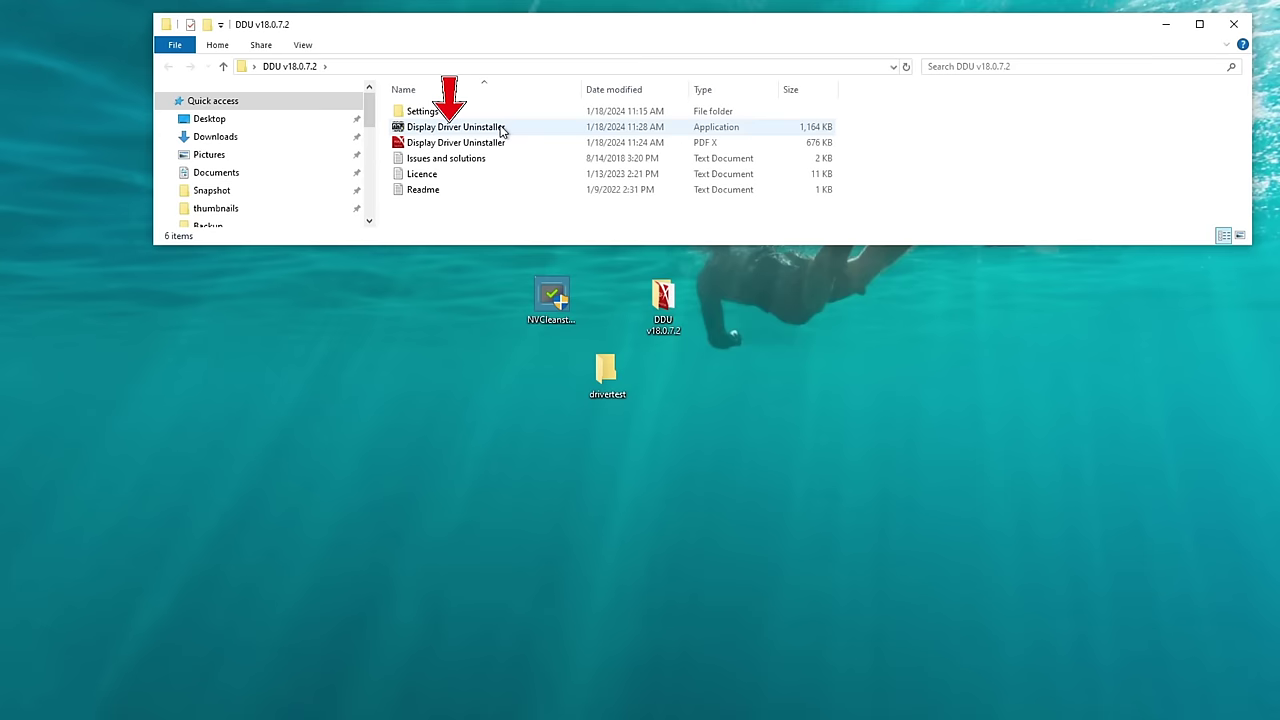
pyautogui.doubleClick(502, 128)
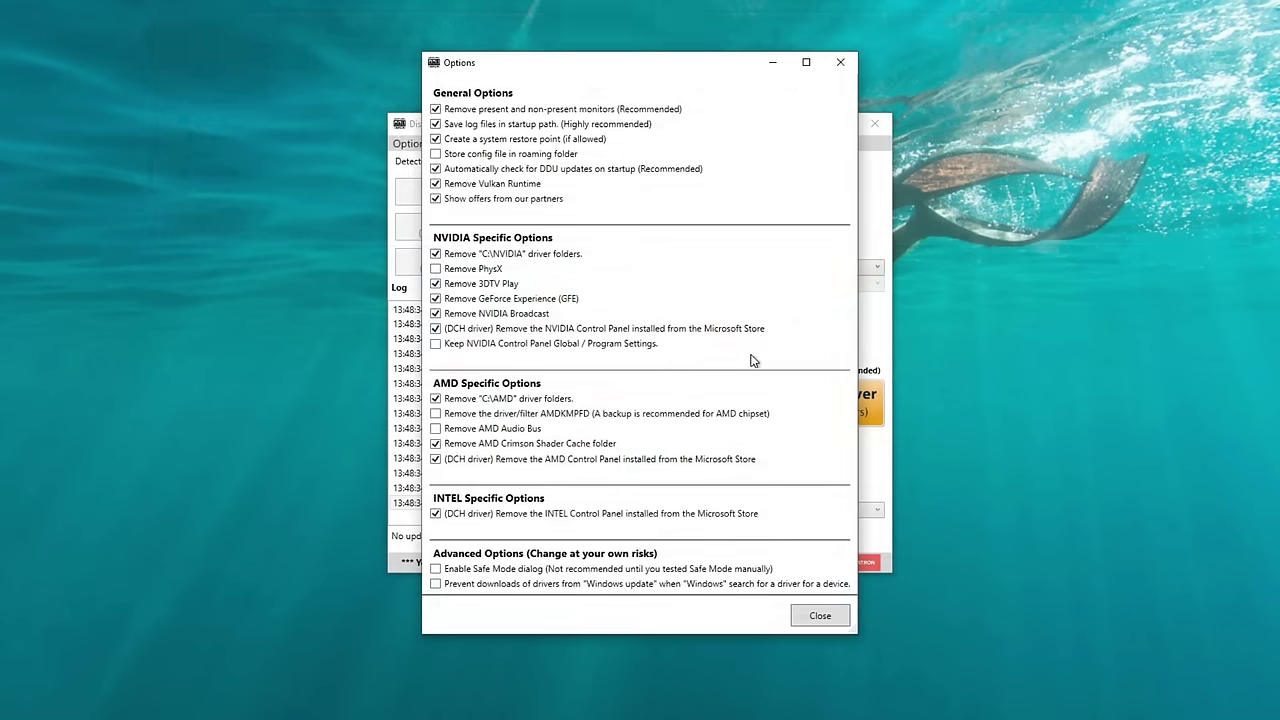
pyautogui.click(818, 617)
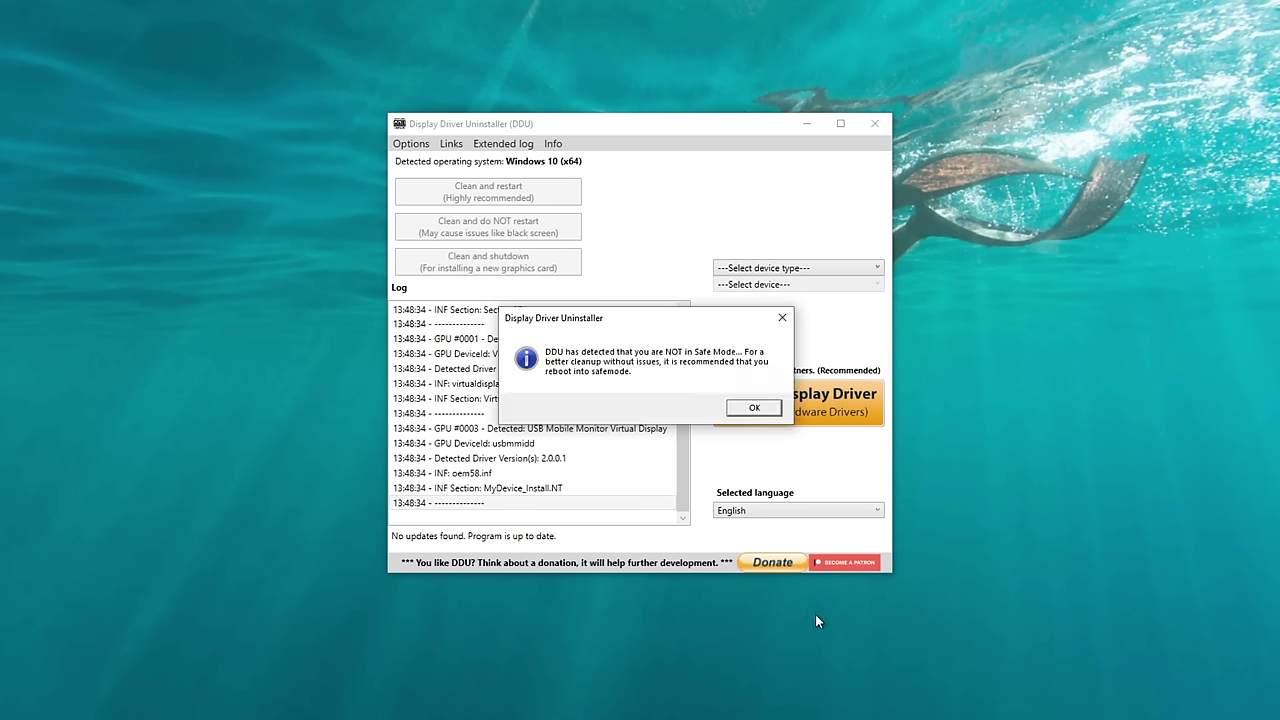
pyautogui.click(755, 409)
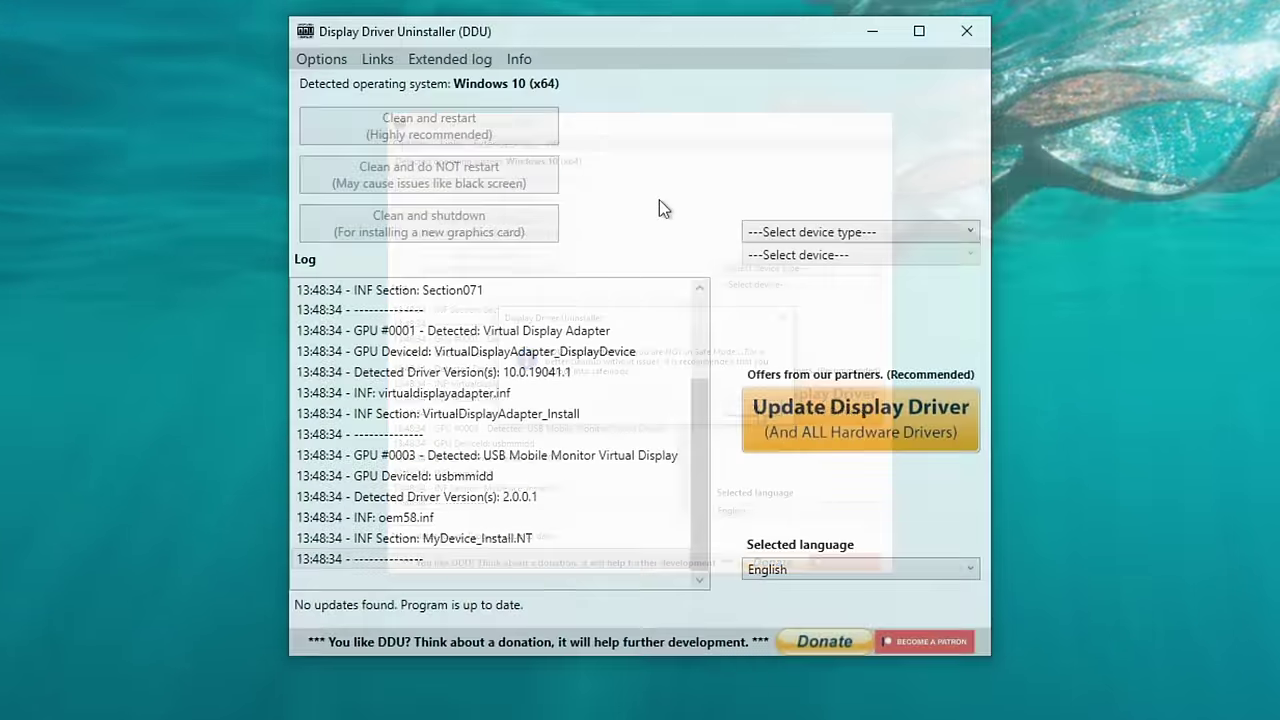
# Choose GPU as the device type and NVIDIA as the device to clean.
pyautogui.click(825, 232)
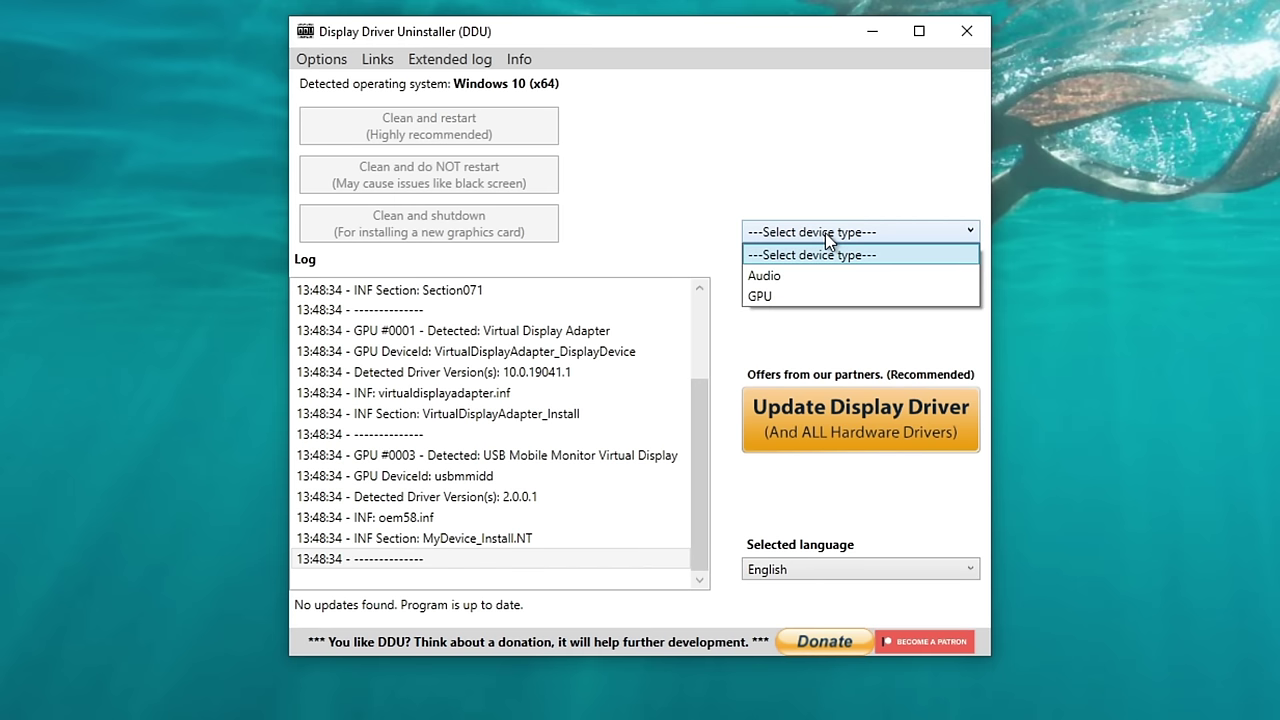
pyautogui.click(797, 294)
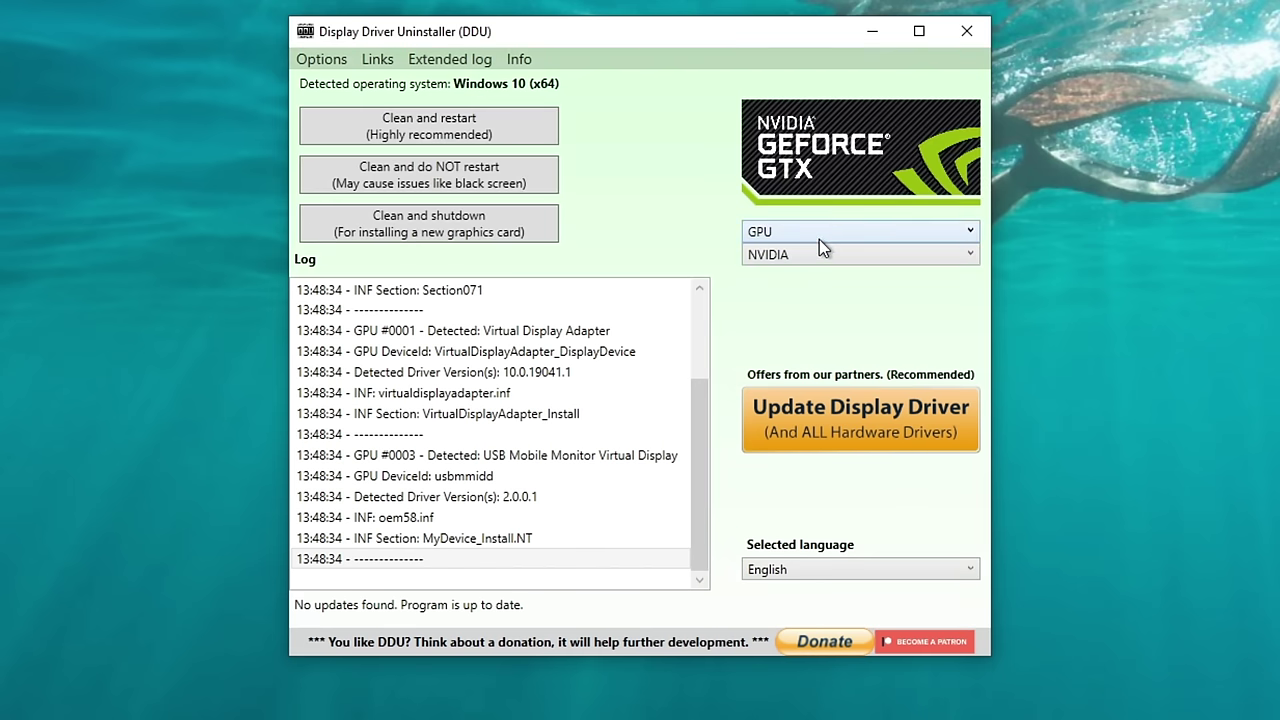
pyautogui.click(817, 254)
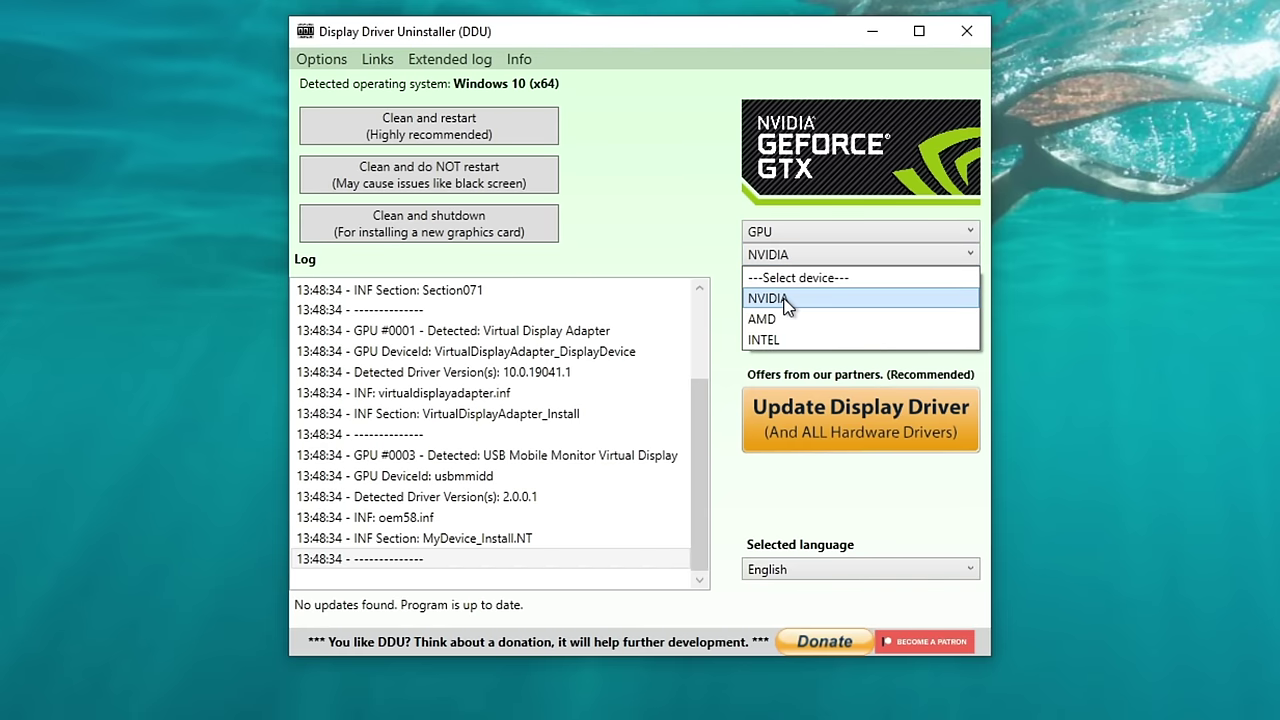
pyautogui.click(786, 300)
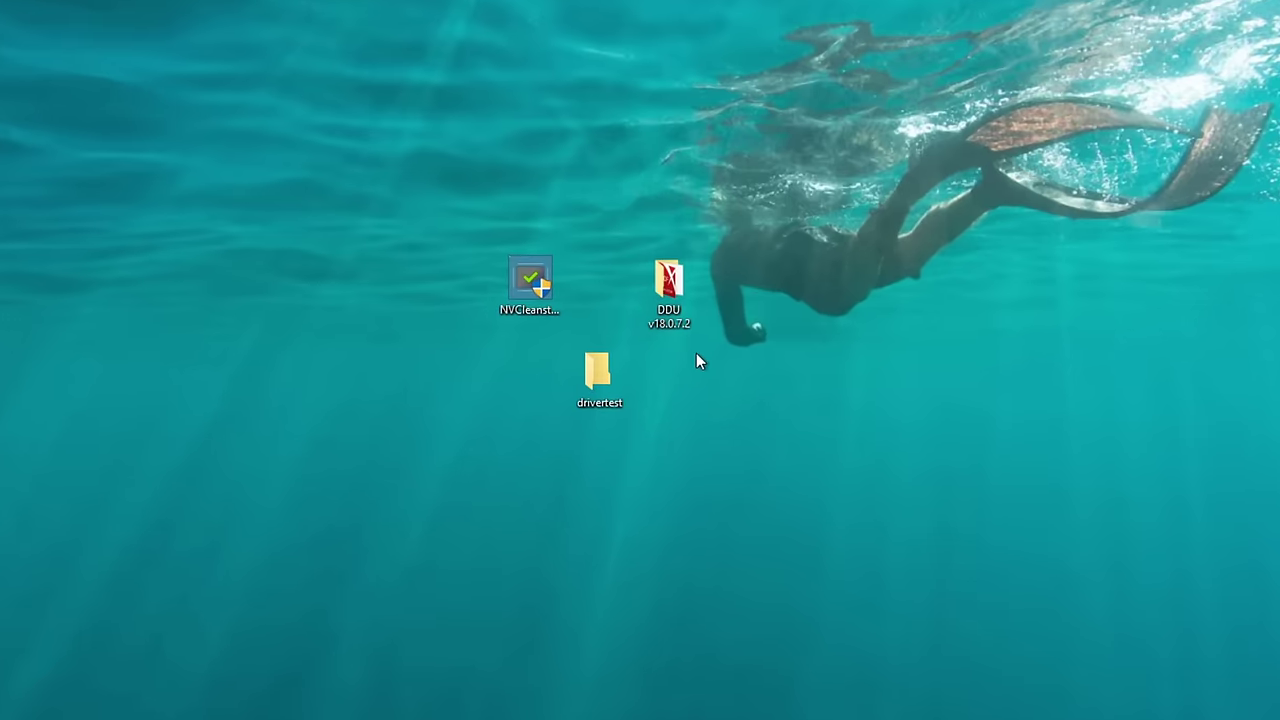
# Open the drivertest folder on the desktop.
pyautogui.doubleClick(594, 369)
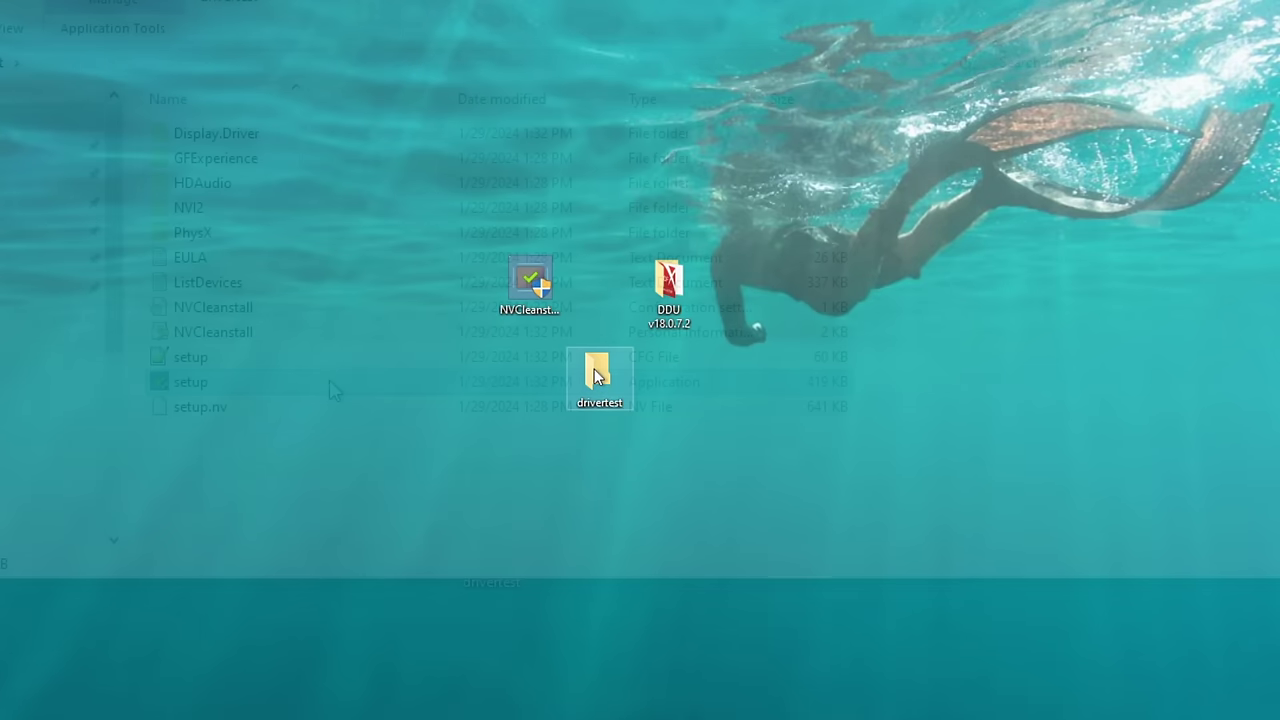